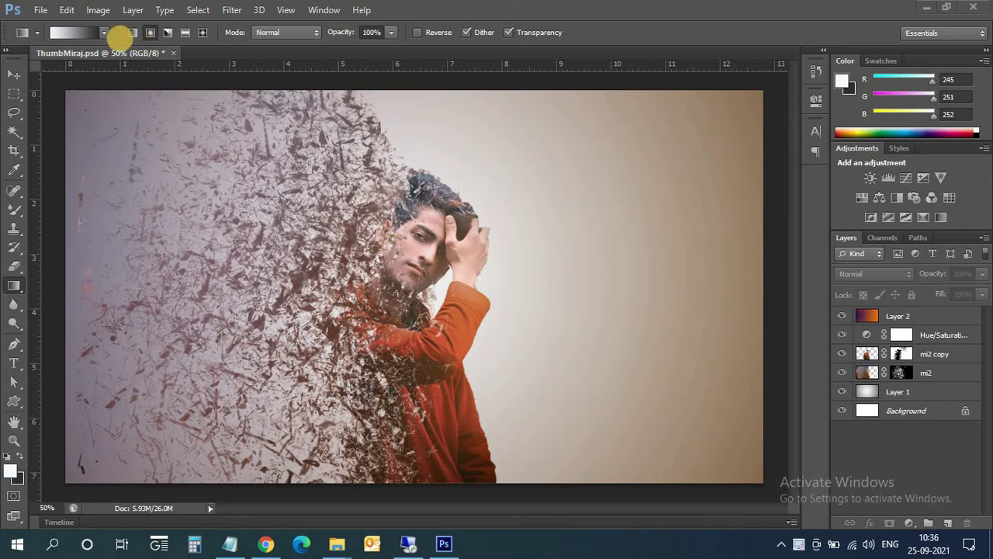
Create a new 1920 × 1080 px document at 150 resolution with a white background
click(40, 10)
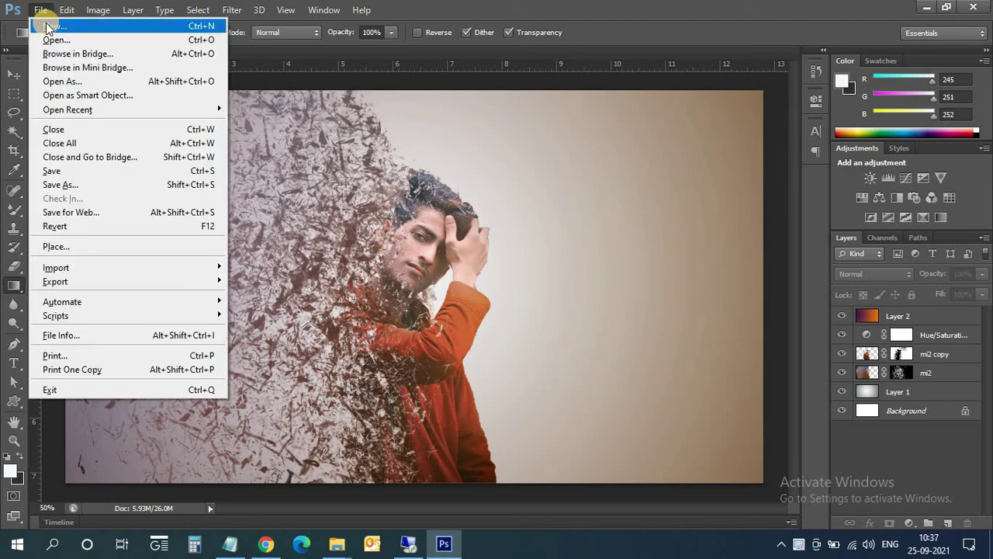
click(48, 26)
double_click(580, 155)
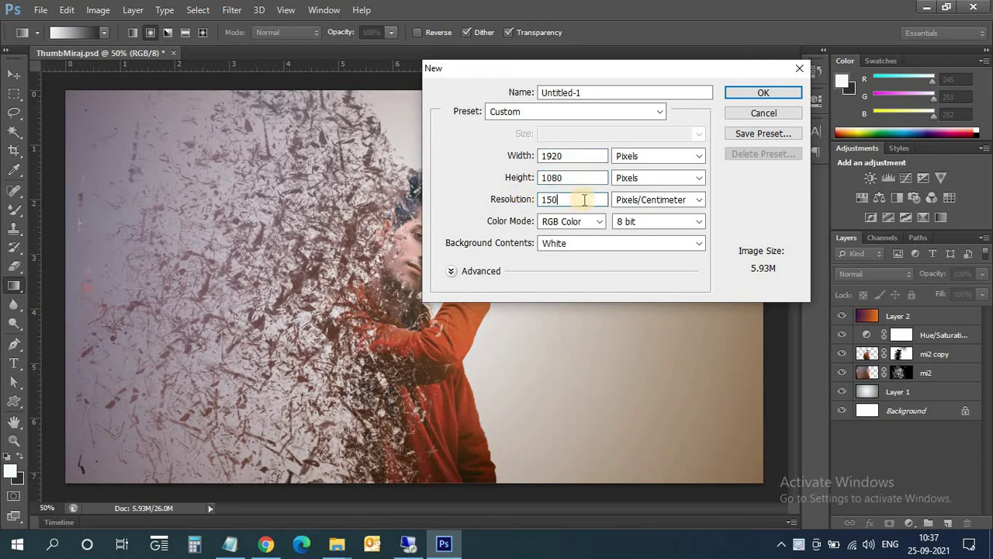
click(765, 93)
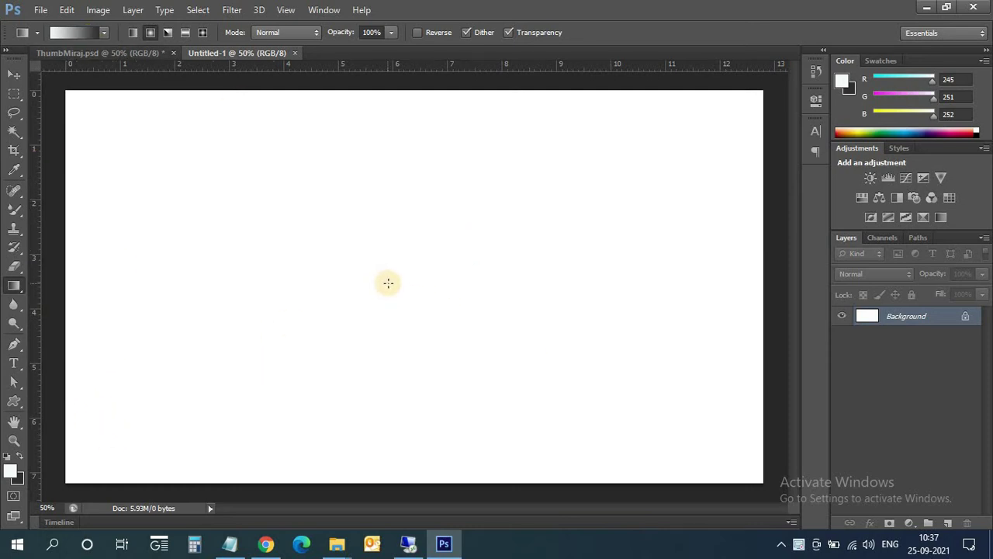
Add Layer 1 and fill it with a radial gradient, white centre fading to grey edges
click(948, 524)
scroll(533, 339, down, 3)
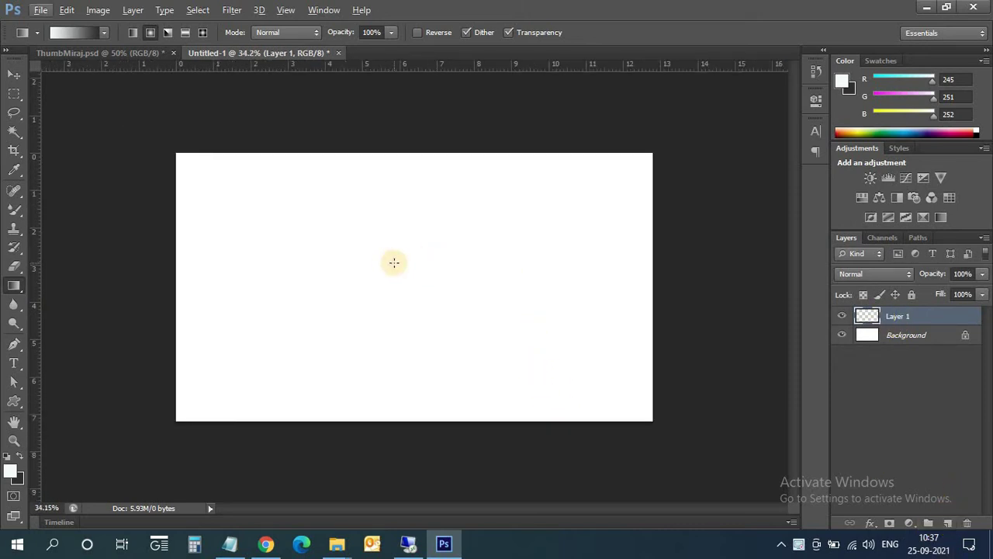
drag(403, 279, 758, 489)
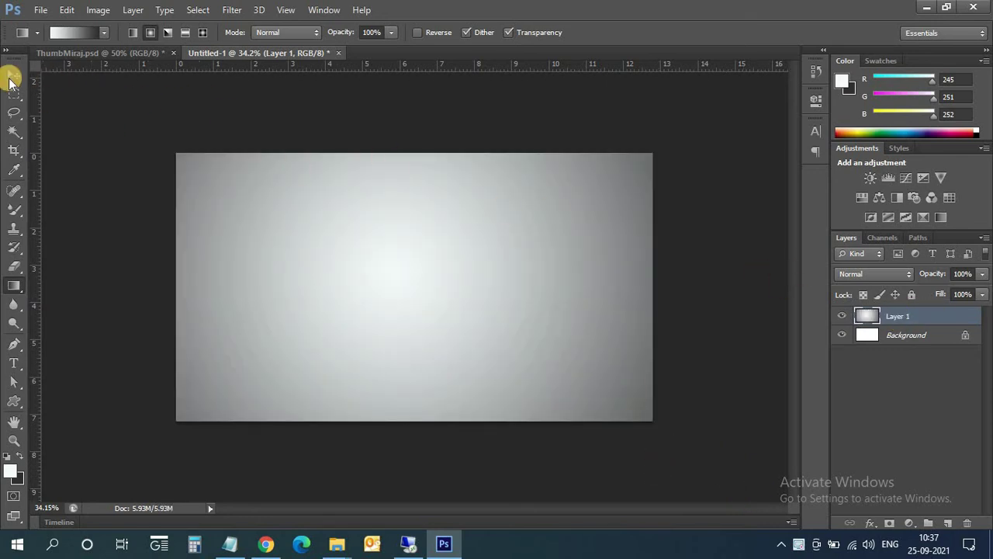
click(12, 77)
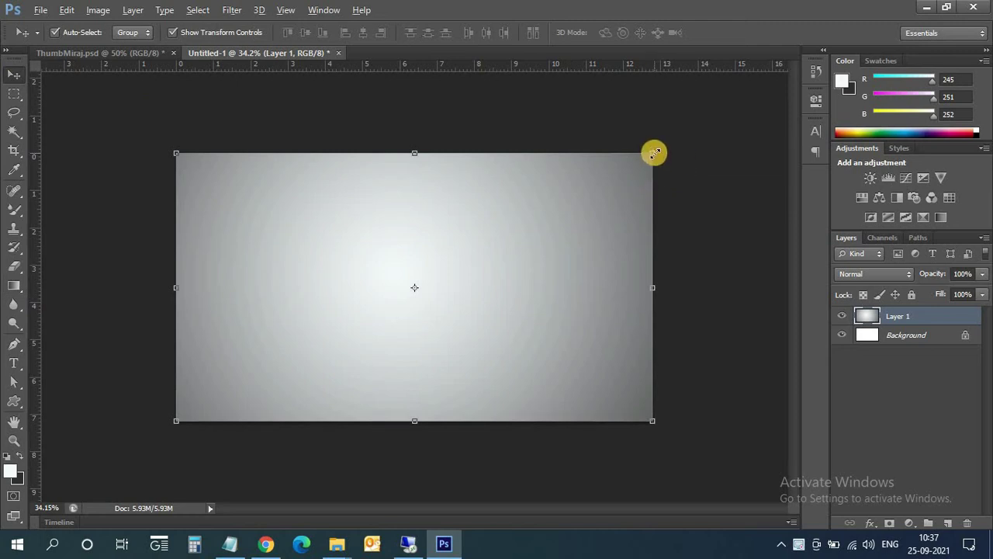
Scale Layer 1's gradient to about 115.57% × 126.57% past the canvas edges and apply it
drag(654, 153, 690, 117)
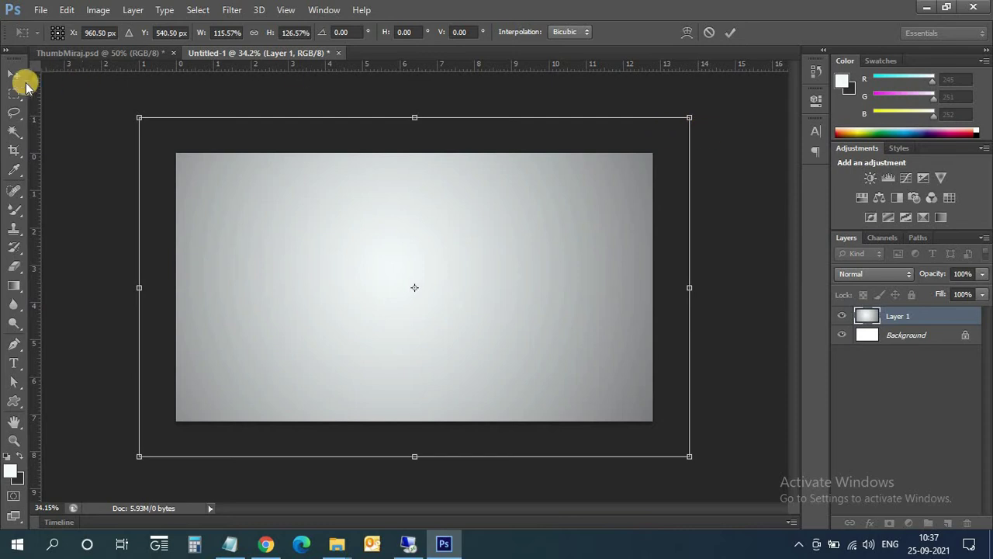
click(21, 74)
click(432, 215)
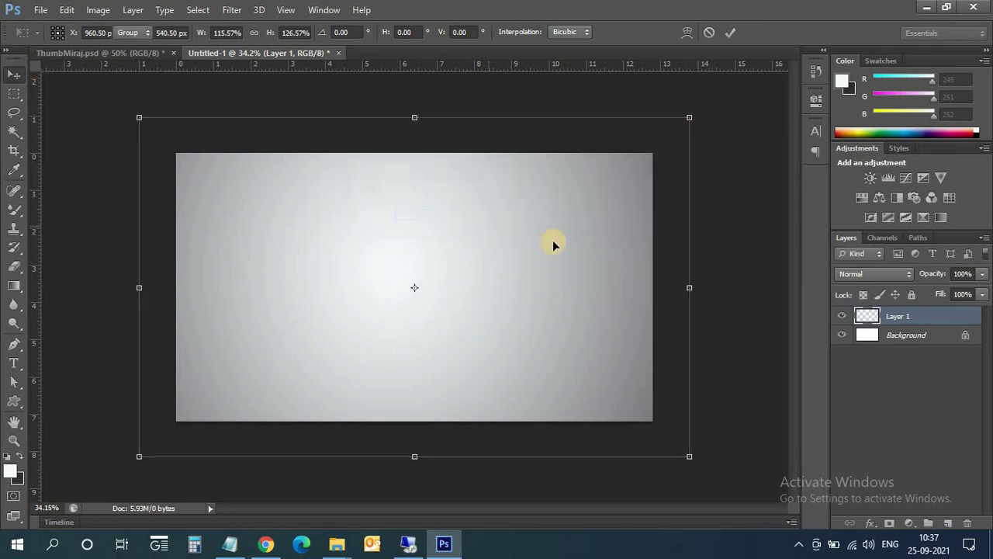
click(711, 268)
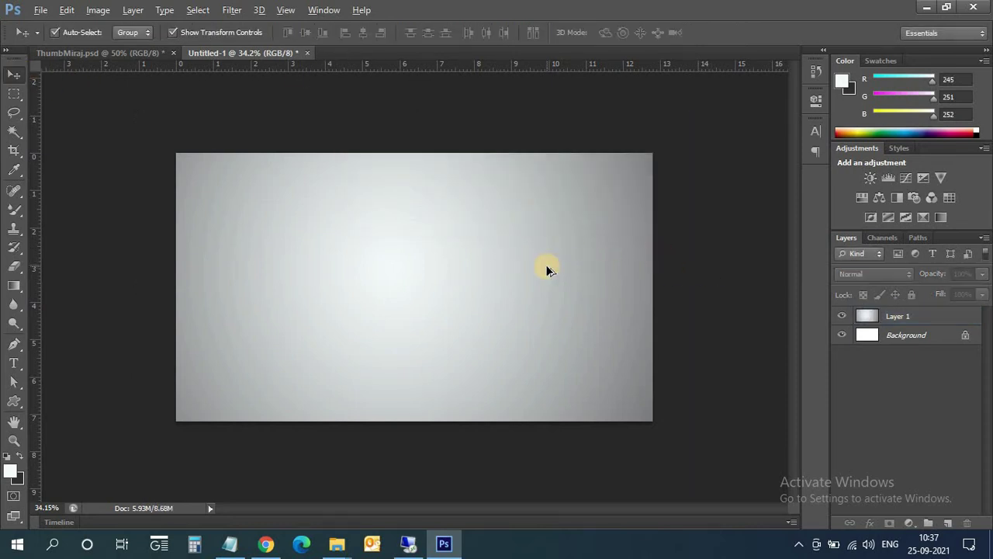
Scroll the view and switch between toolbar tools
scroll(547, 270, down, 1)
scroll(547, 269, down, 1)
scroll(547, 269, down, 1)
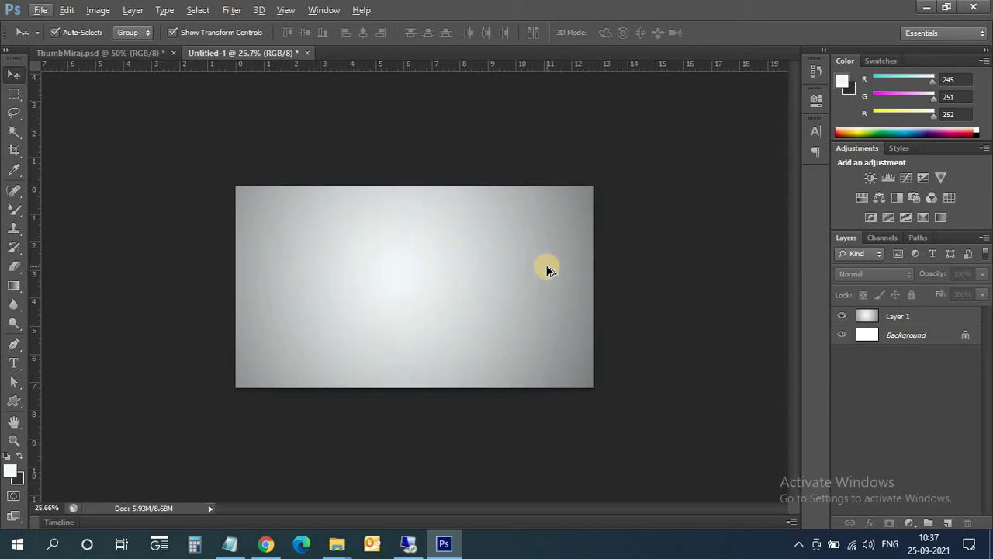
click(13, 93)
click(14, 75)
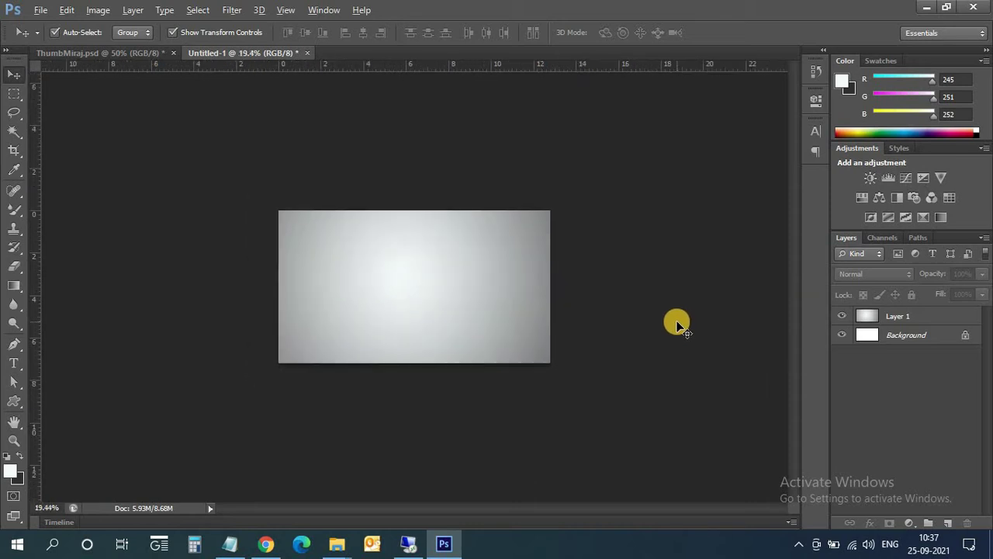
scroll(691, 335, up, 2)
scroll(679, 330, down, 1)
scroll(674, 326, down, 1)
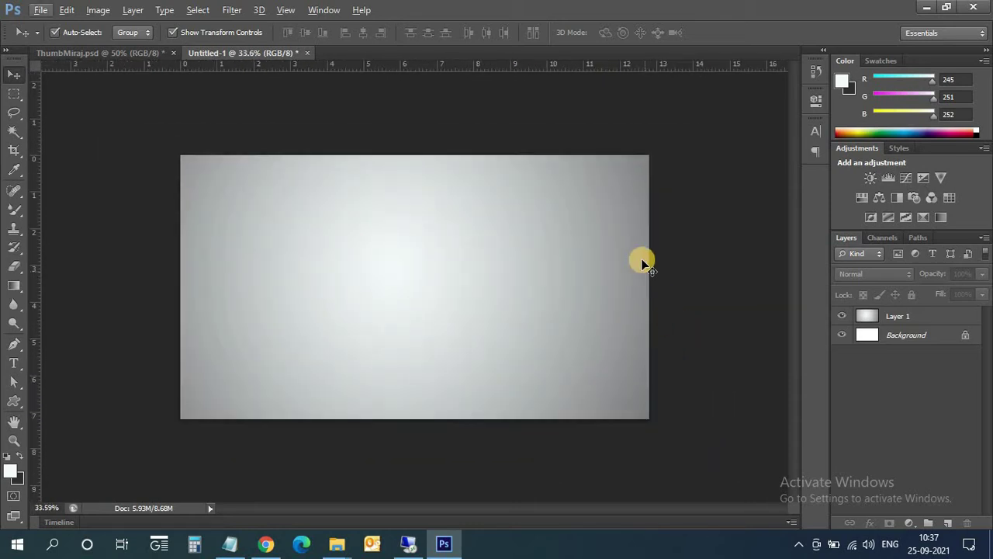
scroll(689, 381, up, 1)
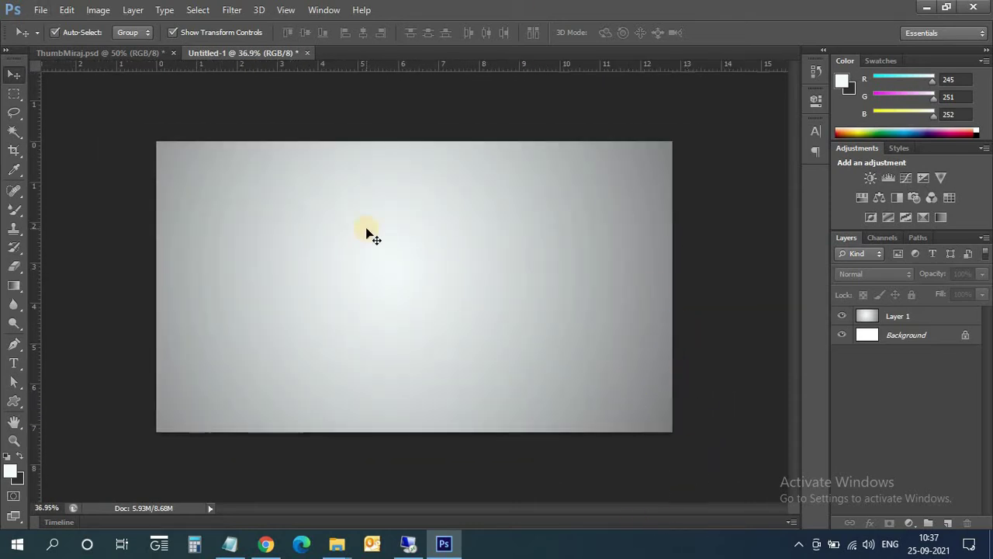
Place the mi2.png photo of the man onto the canvas via File > Place
click(40, 10)
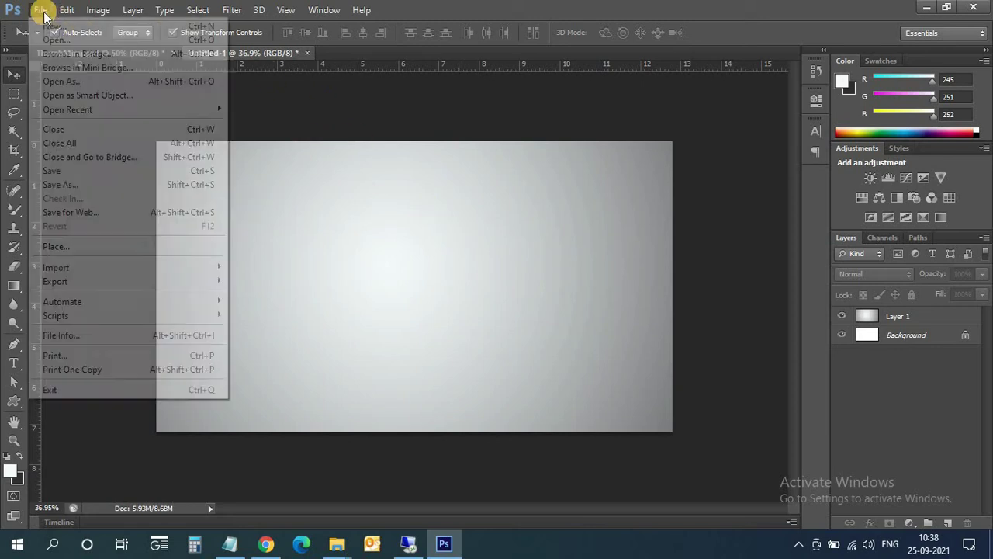
click(84, 245)
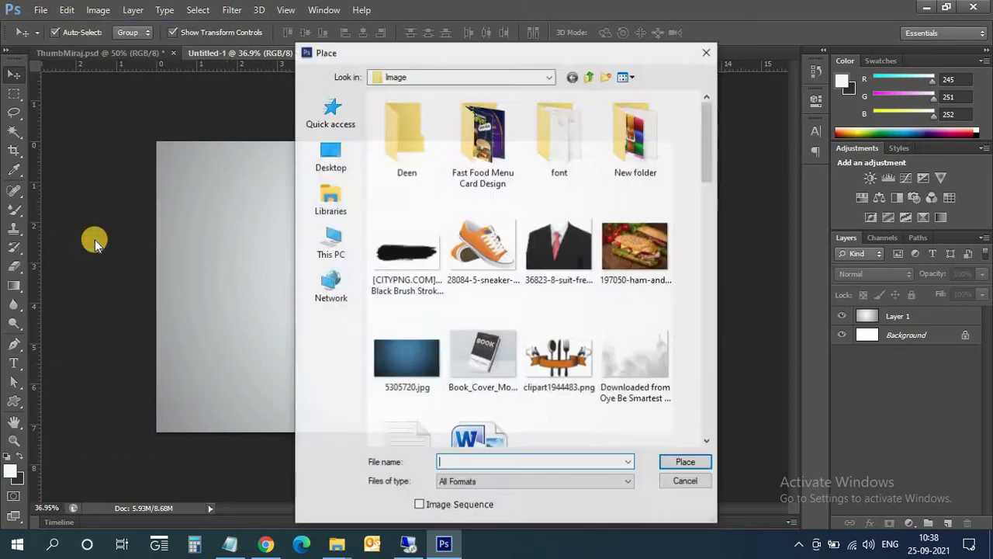
scroll(608, 316, down, 5)
scroll(607, 316, down, 5)
scroll(606, 314, up, 5)
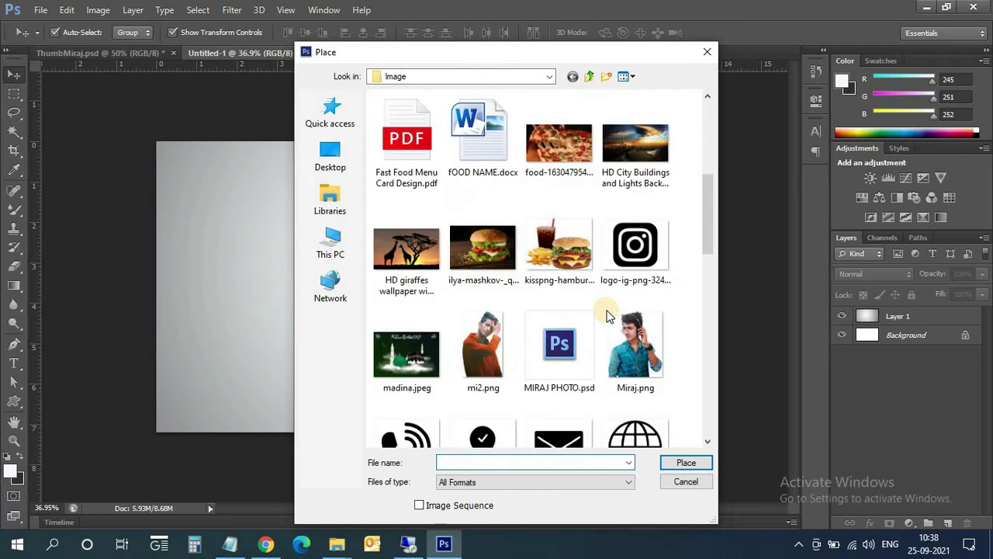
scroll(598, 311, up, 3)
scroll(591, 306, down, 3)
click(482, 350)
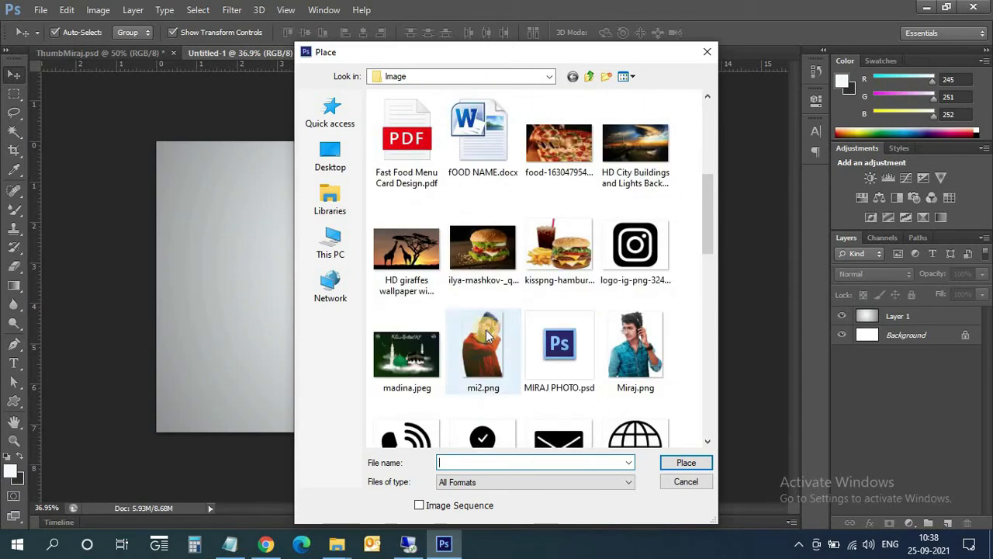
click(686, 462)
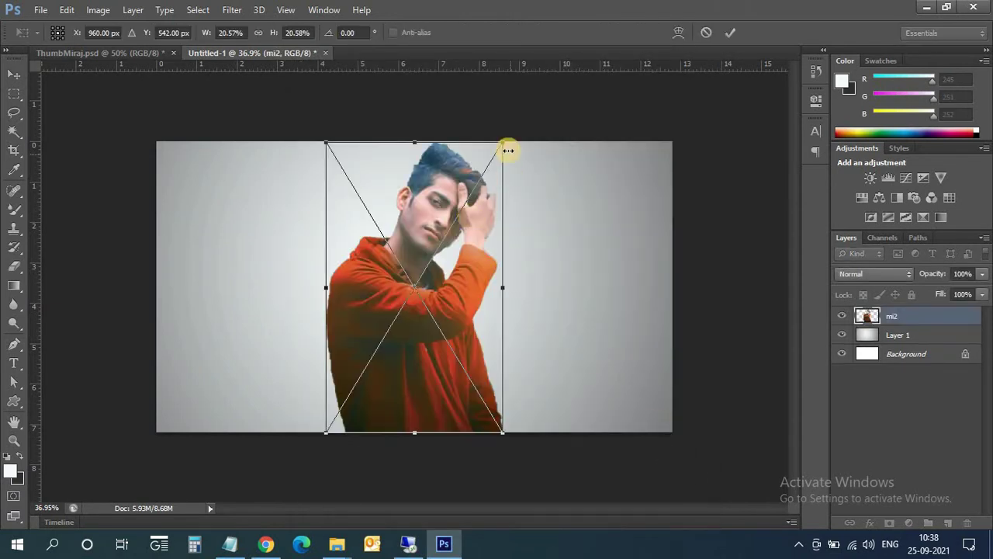
Shrink the mi2 photo to about 15.66%, centre it on the gradient and commit it
drag(503, 142, 492, 228)
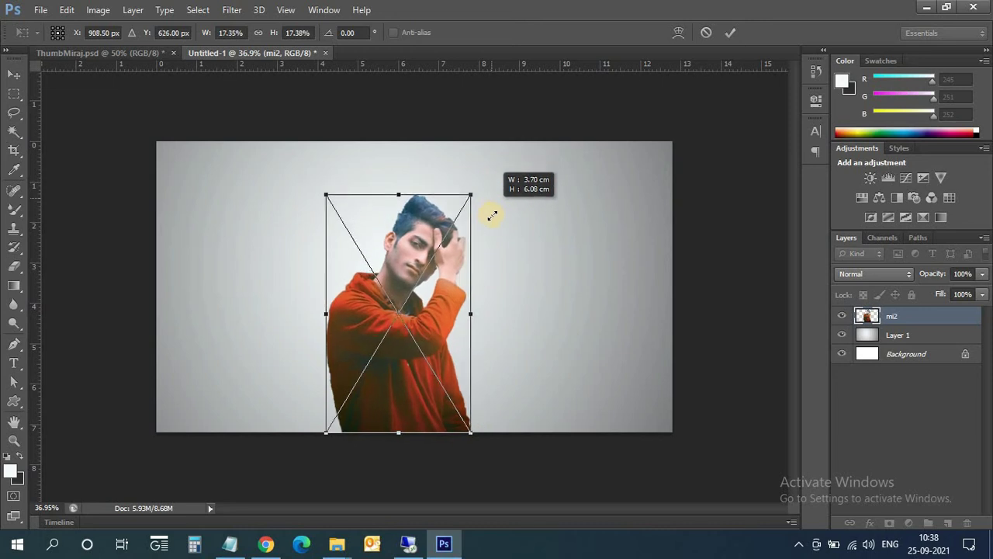
drag(411, 273, 425, 272)
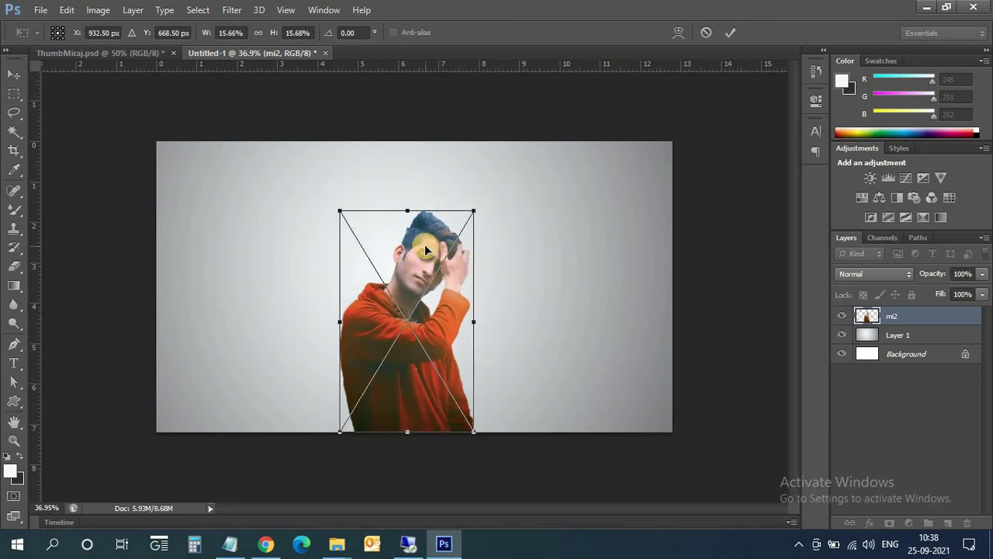
drag(424, 245, 434, 248)
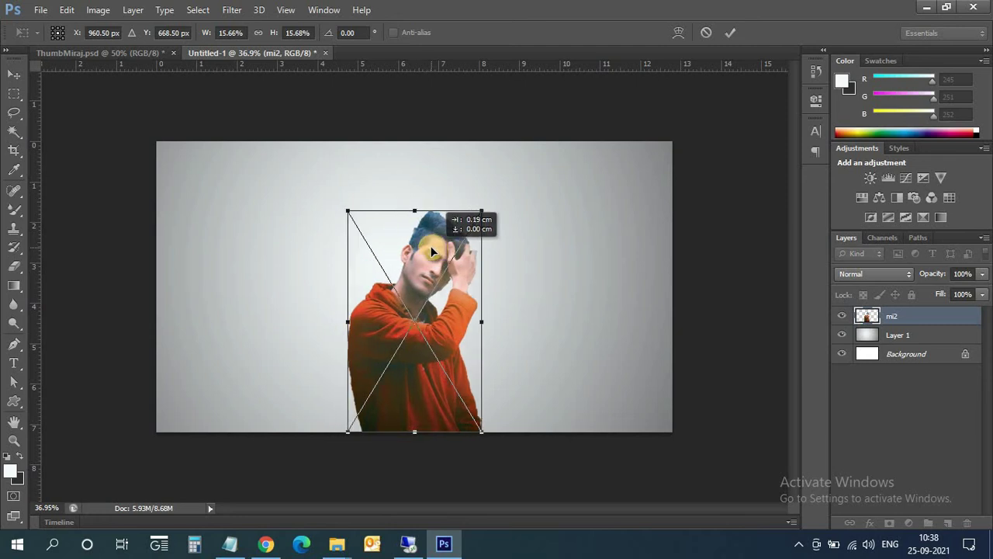
click(13, 74)
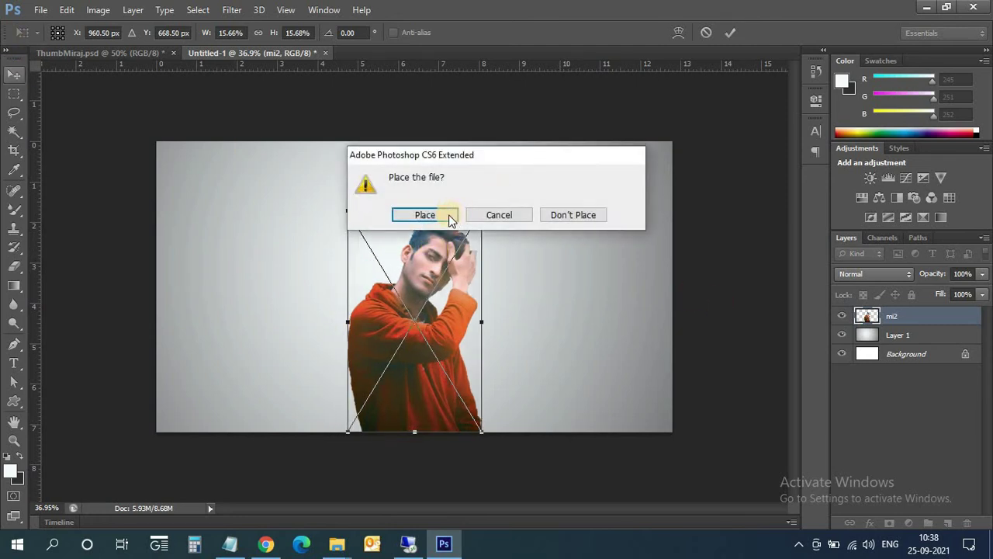
click(446, 215)
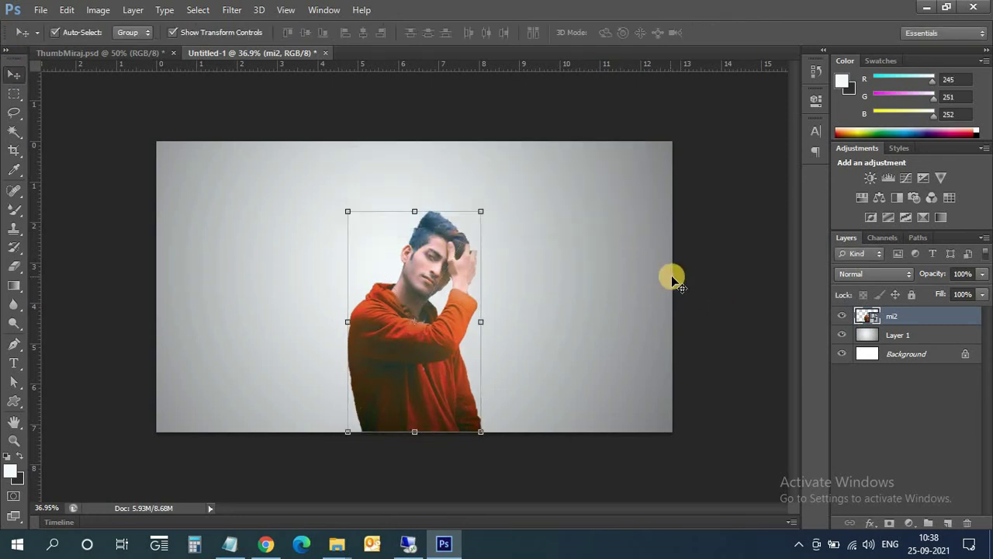
Resize the mi2 photo, keep the placement, and rasterize the mi2 layer
click(414, 303)
click(484, 209)
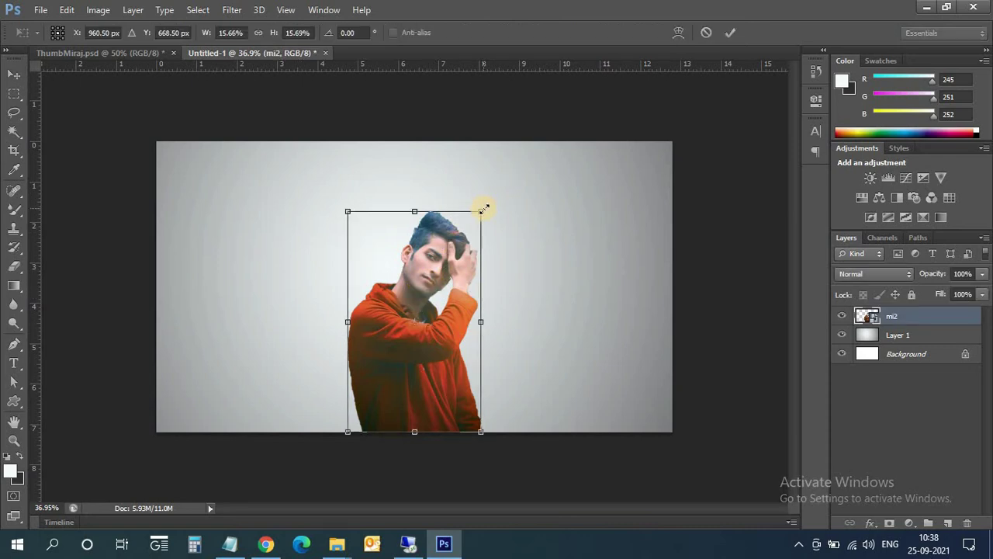
drag(483, 209, 720, 273)
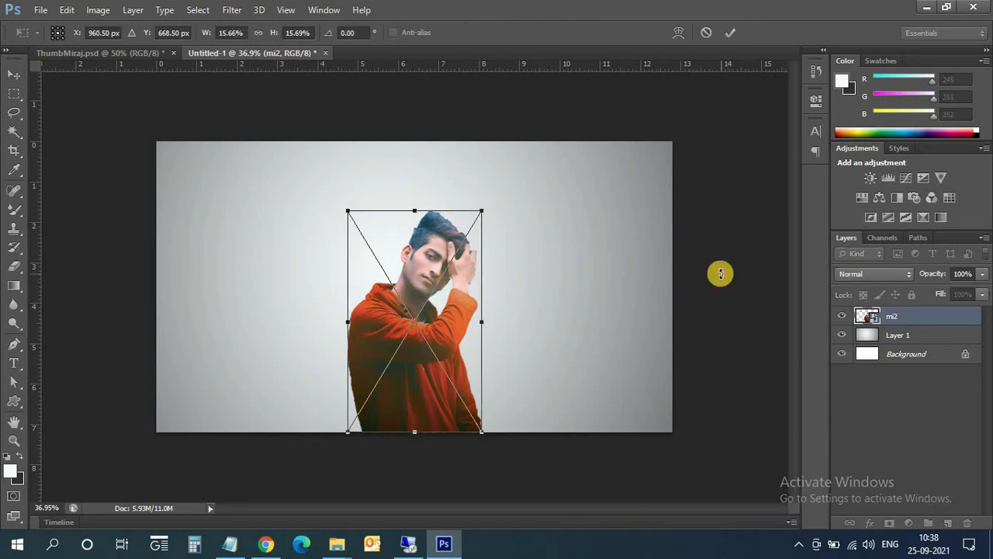
click(13, 75)
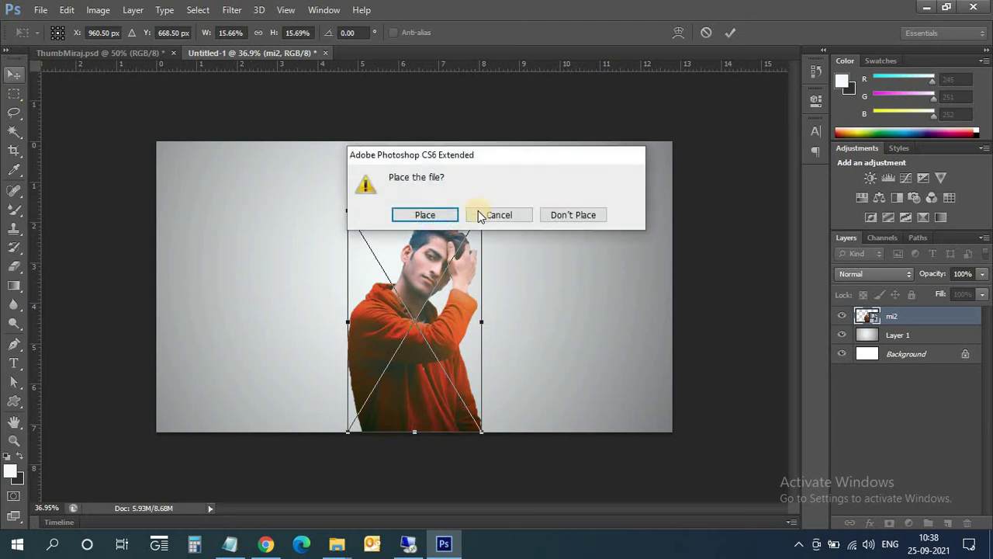
click(434, 215)
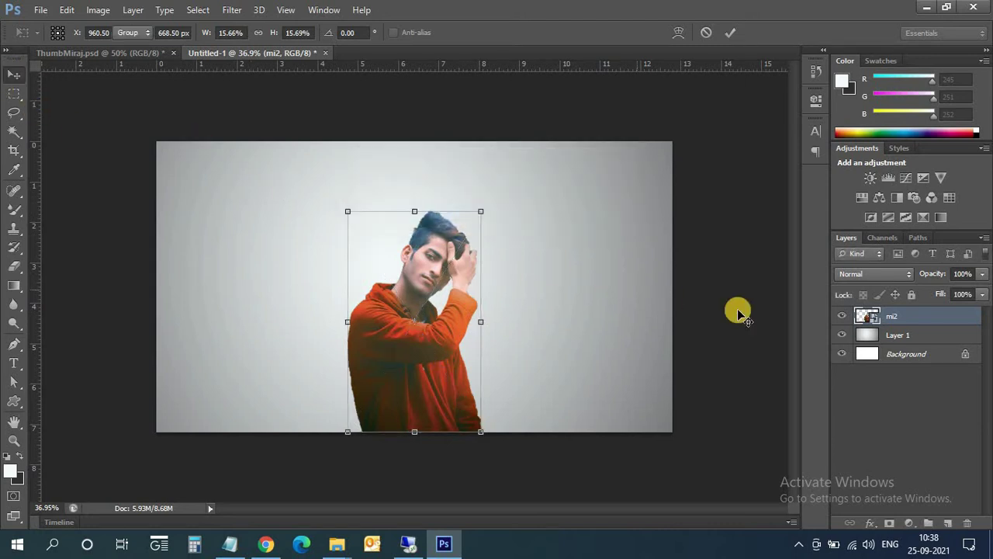
right_click(895, 320)
click(656, 204)
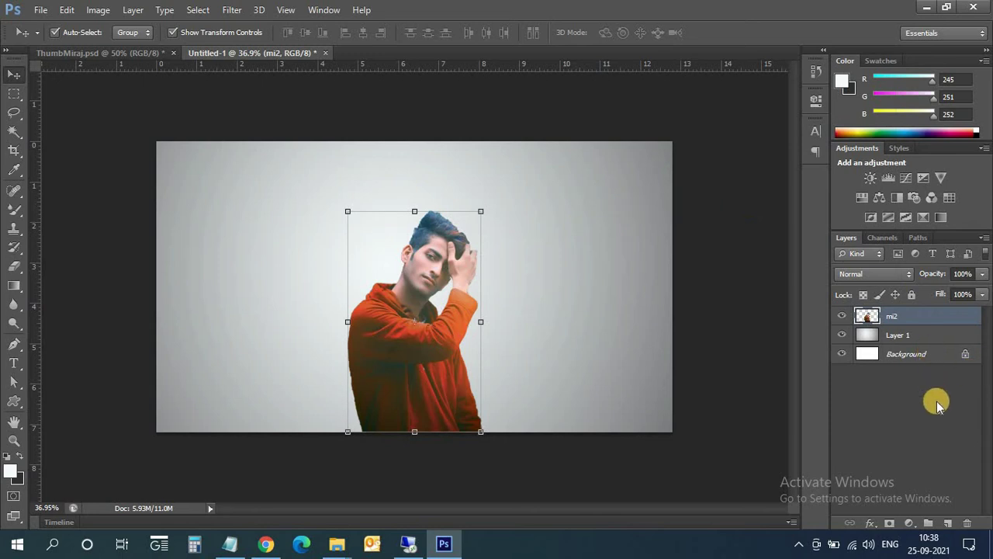
Duplicate mi2 as mi2 copy and make the original mi2 layer active
right_click(907, 318)
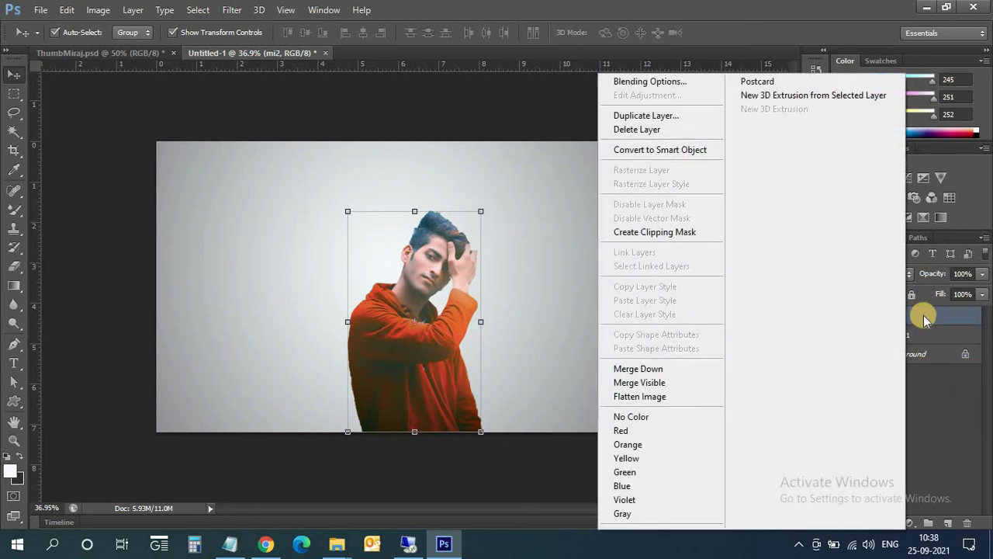
click(656, 116)
click(632, 164)
drag(882, 353, 892, 365)
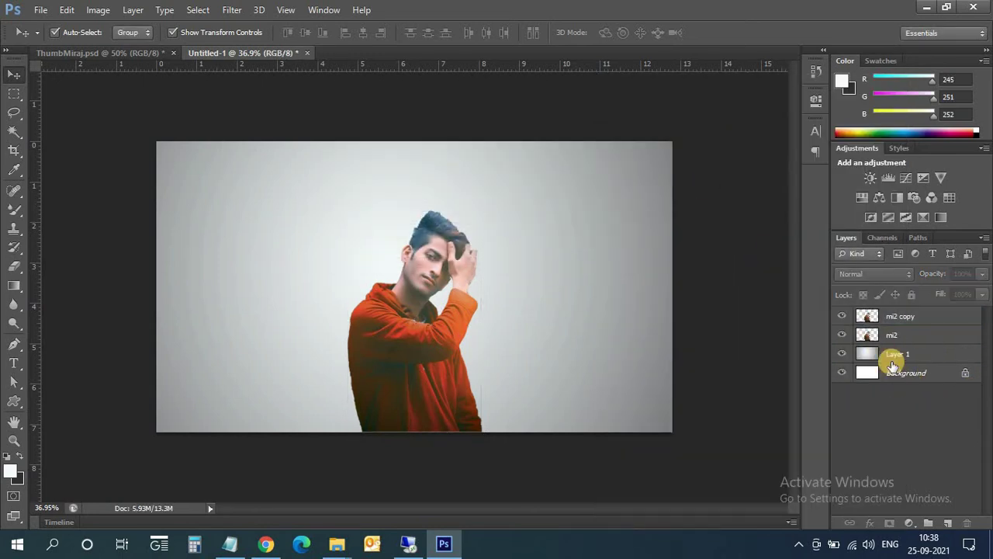
click(885, 336)
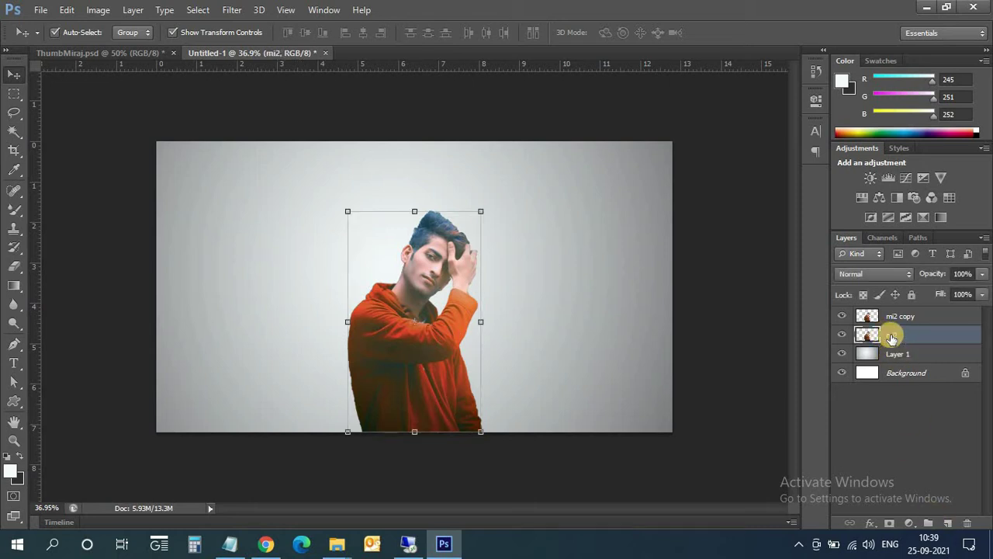
In Liquify with a 200 brush, warp the hair up and left into spikes
click(232, 9)
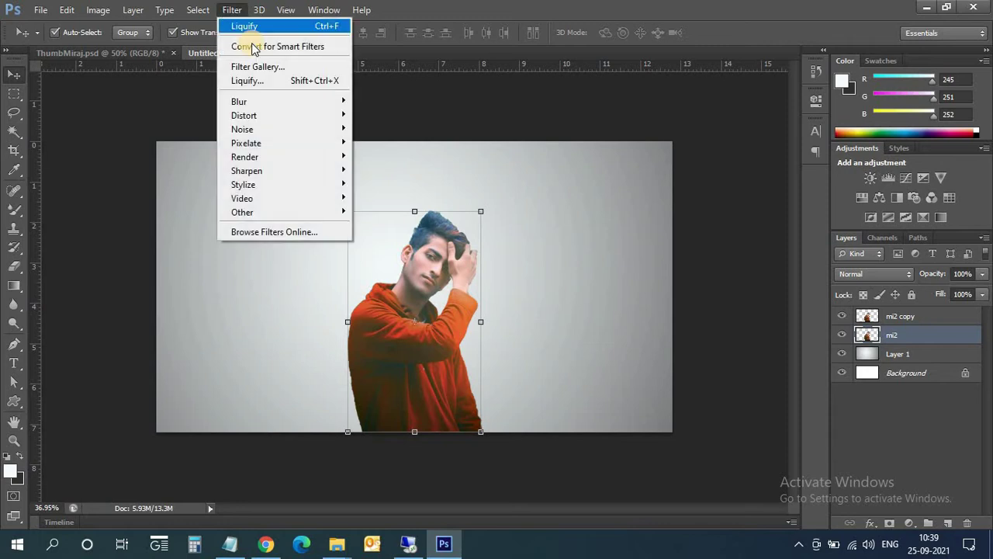
click(263, 80)
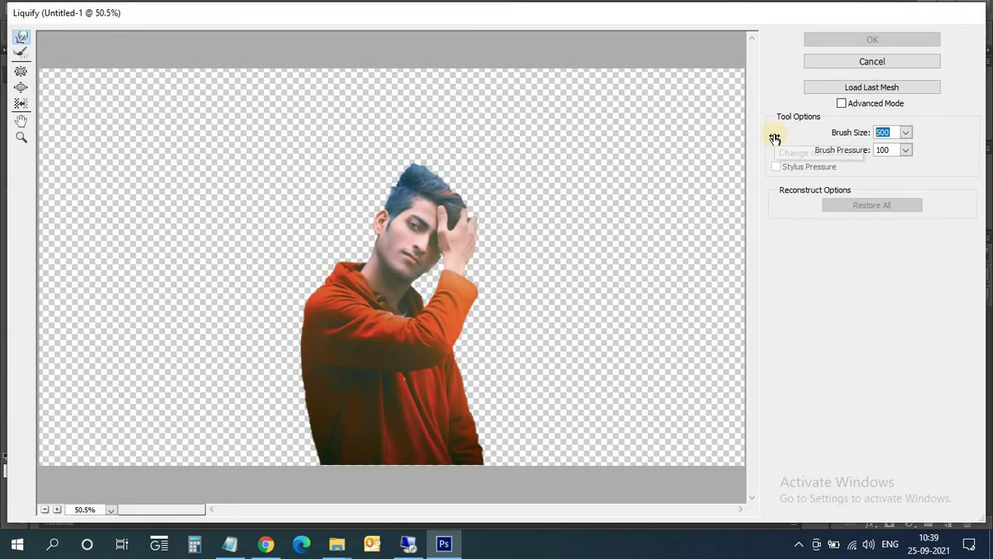
text(200)
key(Return)
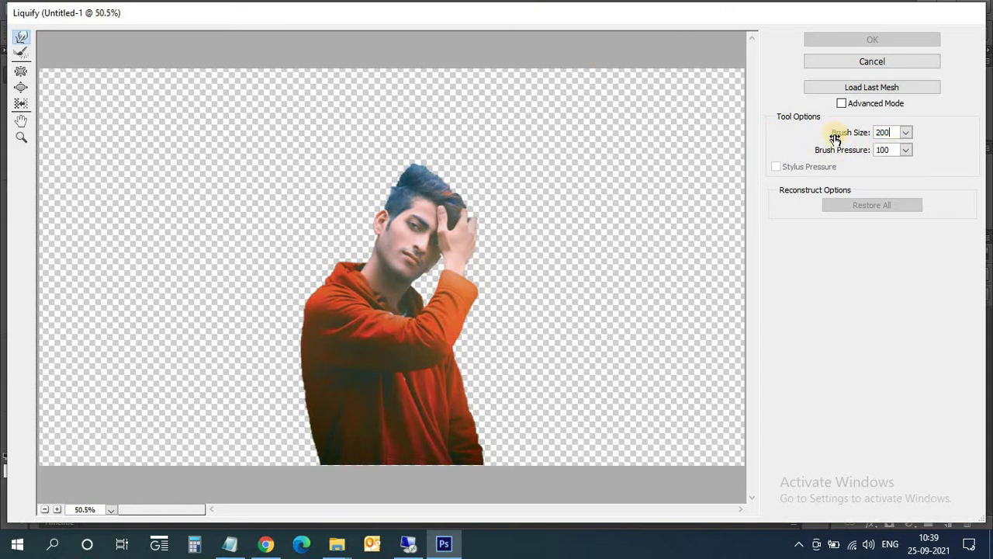
mouse_move(397, 177)
mouse_down()
mouse_move(441, 188)
mouse_move(423, 182)
mouse_move(378, 88)
mouse_up()
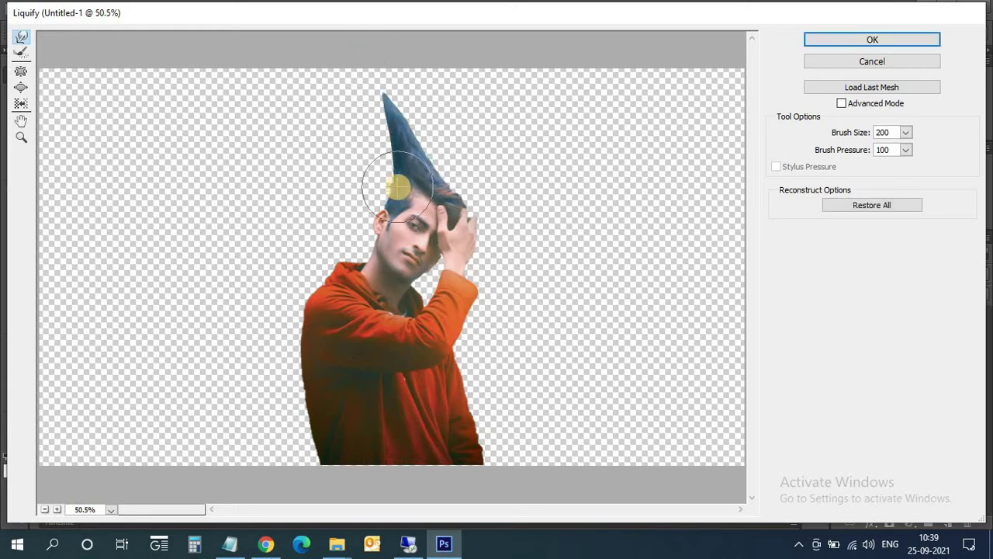
drag(398, 189, 334, 76)
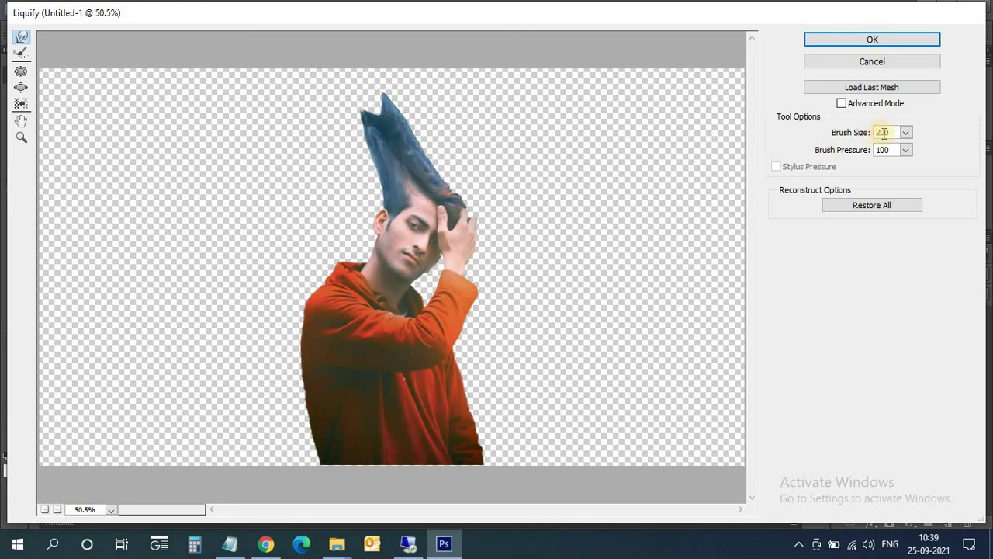
drag(387, 210, 244, 122)
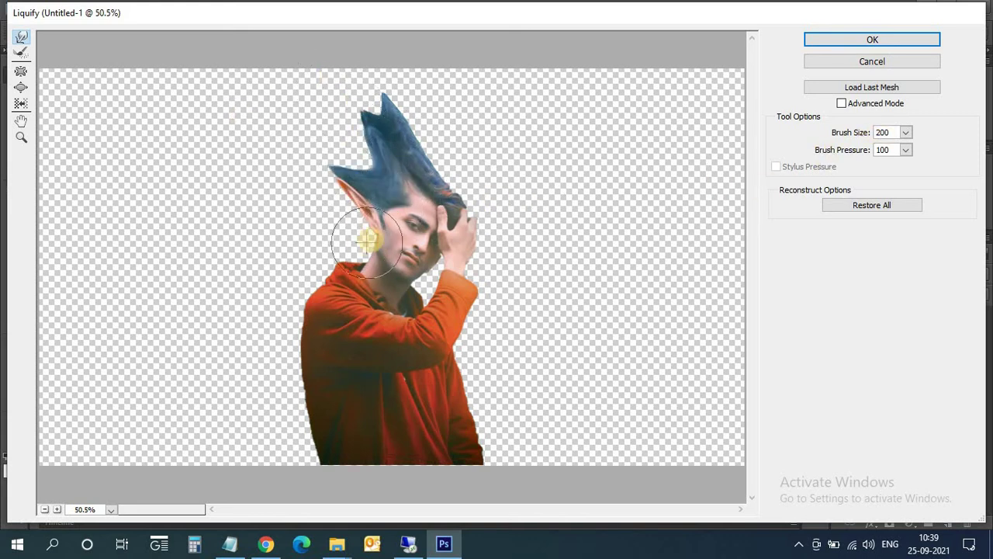
Stretch the head's side, red collar and shoulder into long leftward points
drag(362, 232, 226, 193)
drag(369, 261, 230, 228)
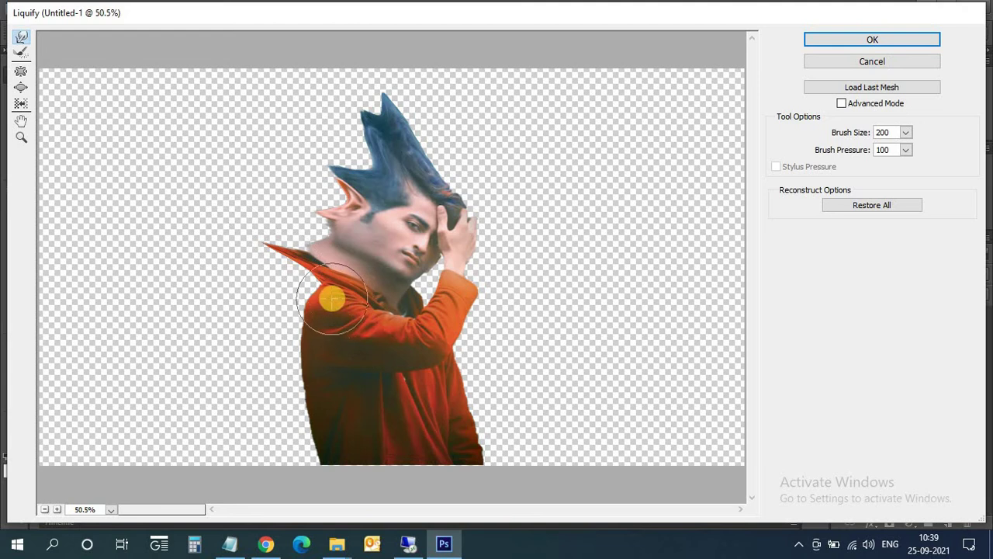
drag(330, 294, 156, 280)
drag(313, 319, 163, 286)
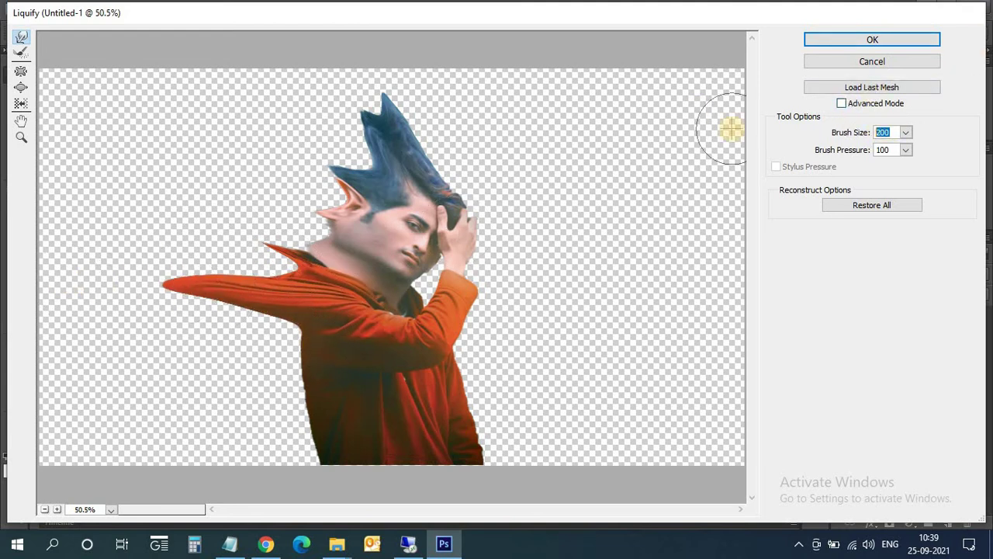
Sweep the hair into a tall cone streaking up and left, then apply Liquify
mouse_move(365, 122)
mouse_down()
mouse_move(385, 132)
mouse_move(347, 69)
mouse_up()
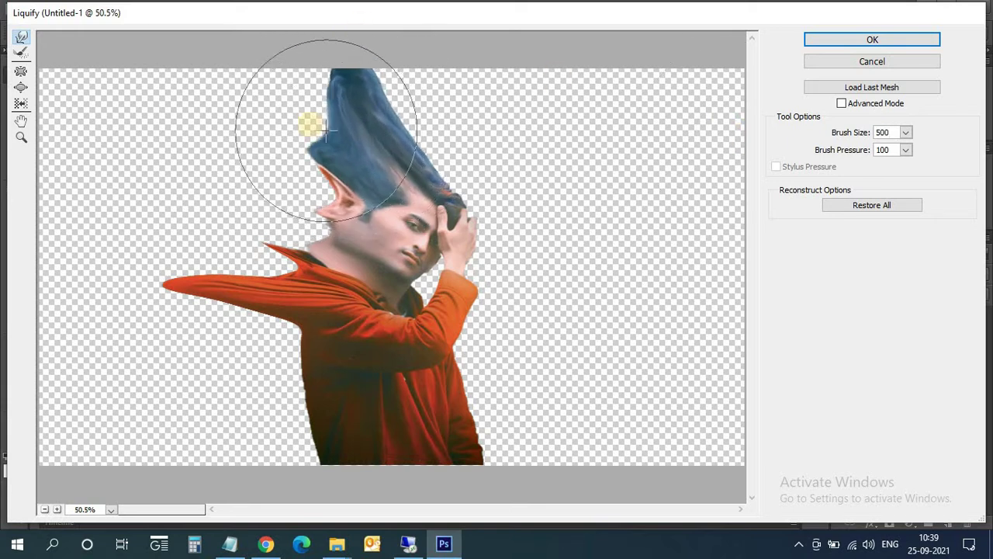
mouse_move(311, 124)
mouse_down()
mouse_move(229, 72)
mouse_move(200, 39)
mouse_up()
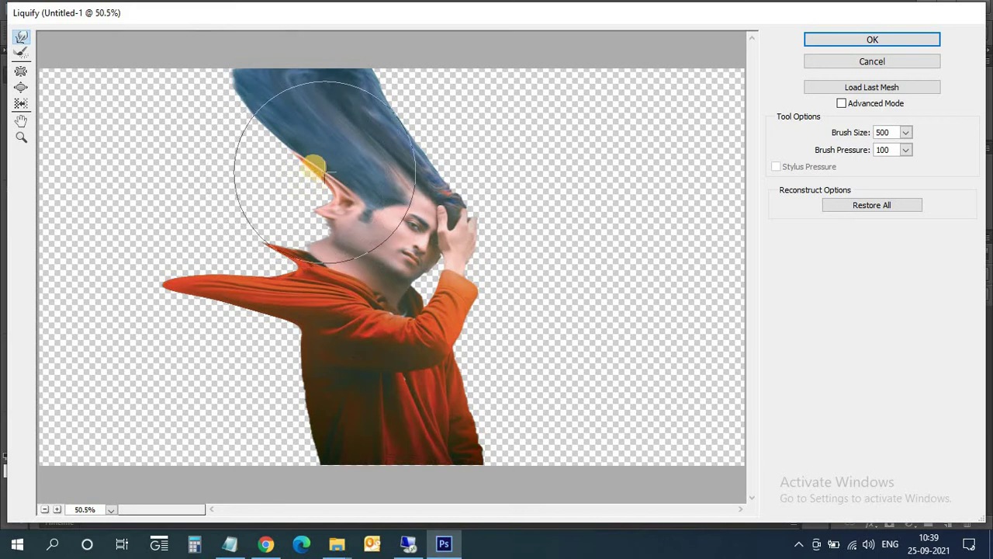
drag(310, 166, 99, 136)
drag(218, 104, 133, 88)
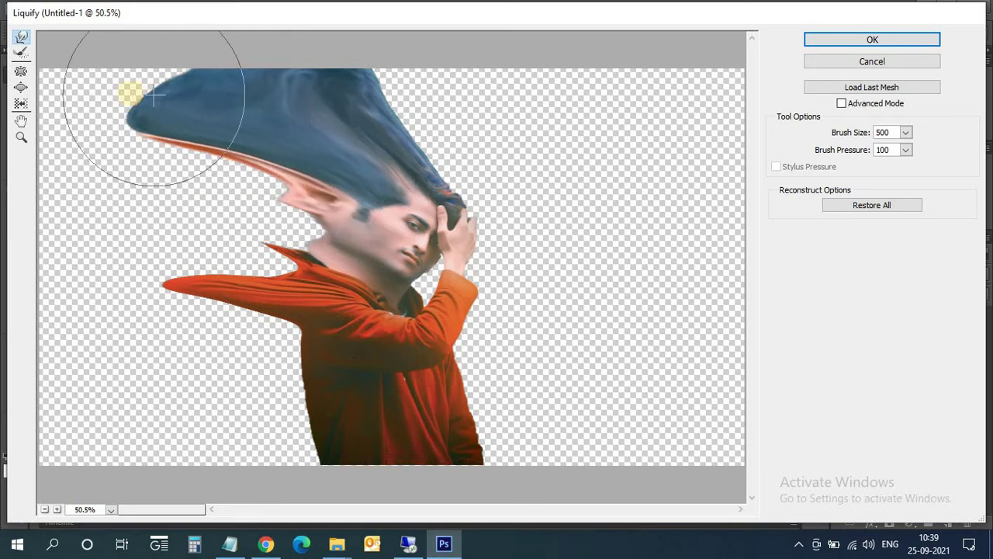
mouse_move(242, 155)
mouse_down()
mouse_move(34, 166)
mouse_move(215, 116)
mouse_move(132, 67)
mouse_move(117, 115)
mouse_move(163, 117)
mouse_move(277, 195)
mouse_move(7, 215)
mouse_move(4, 187)
mouse_move(26, 182)
mouse_move(39, 206)
mouse_move(144, 199)
mouse_move(159, 256)
mouse_move(295, 255)
mouse_move(310, 222)
mouse_move(107, 239)
mouse_move(240, 206)
mouse_move(129, 222)
mouse_move(16, 221)
mouse_move(66, 222)
mouse_move(204, 265)
mouse_move(168, 266)
mouse_move(71, 233)
mouse_move(113, 272)
mouse_move(281, 317)
mouse_move(144, 326)
mouse_move(148, 308)
mouse_move(99, 313)
mouse_move(16, 288)
mouse_move(170, 337)
mouse_move(279, 337)
mouse_move(12, 332)
mouse_move(322, 377)
mouse_move(13, 381)
mouse_move(315, 384)
mouse_move(282, 368)
mouse_move(84, 377)
mouse_move(24, 365)
mouse_move(170, 399)
mouse_move(138, 410)
mouse_move(11, 401)
mouse_move(308, 427)
mouse_move(49, 411)
mouse_move(222, 428)
mouse_move(25, 439)
mouse_move(435, 484)
mouse_move(321, 465)
mouse_move(173, 471)
mouse_move(212, 437)
mouse_move(353, 437)
mouse_move(39, 459)
mouse_move(42, 468)
mouse_up()
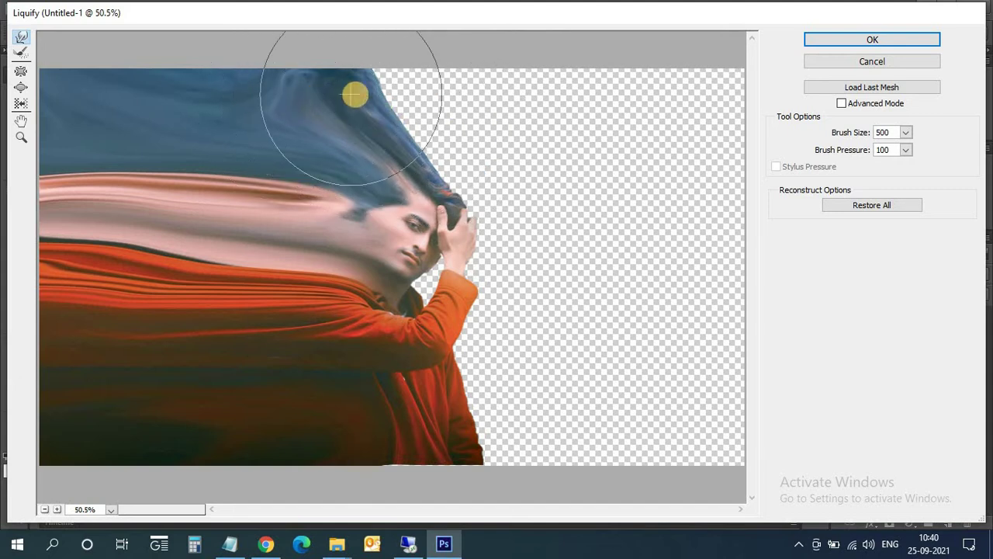
mouse_move(396, 125)
mouse_down()
mouse_move(394, 59)
mouse_move(406, 104)
mouse_move(414, 67)
mouse_up()
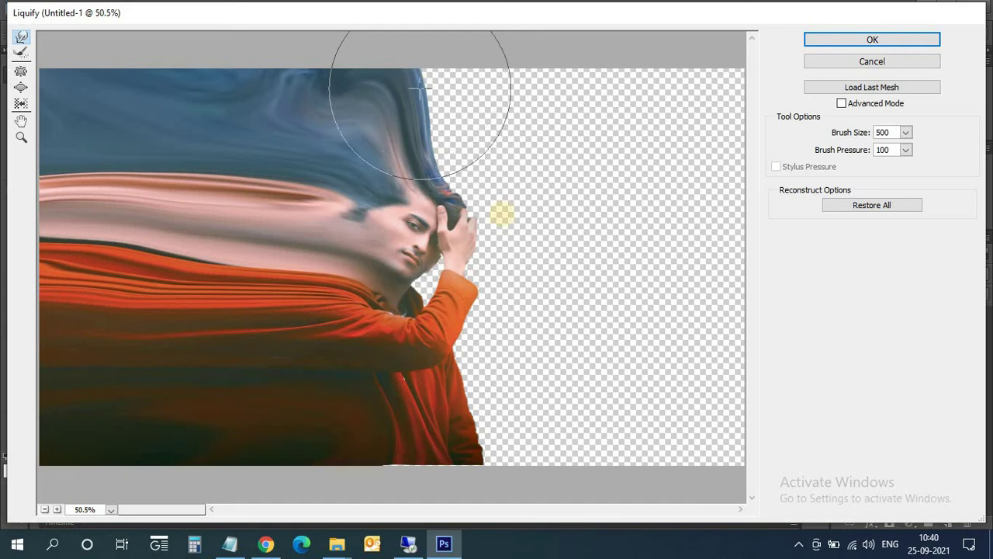
click(884, 42)
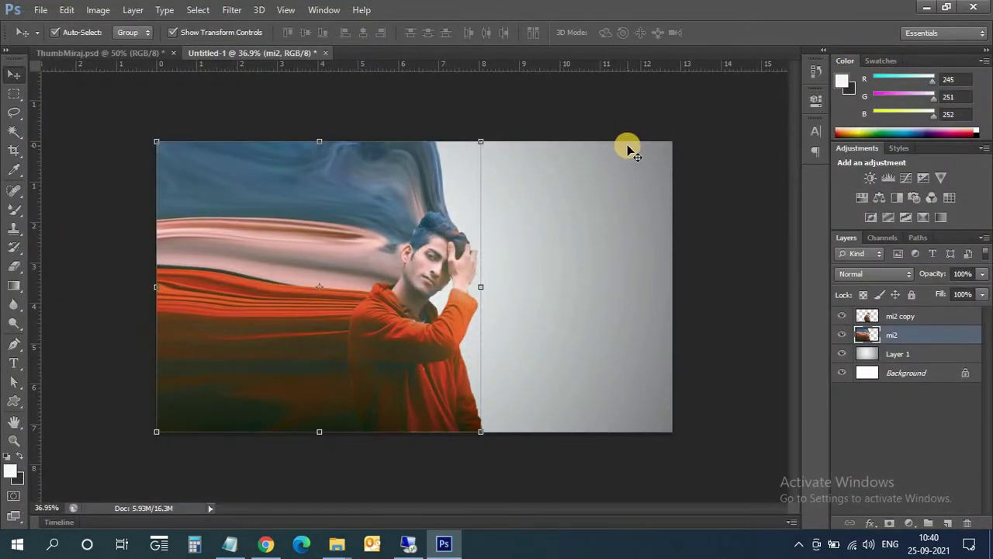
Give mi2 a black hiding mask and mi2 copy a white mask, targeting the latter
alt+click(890, 528)
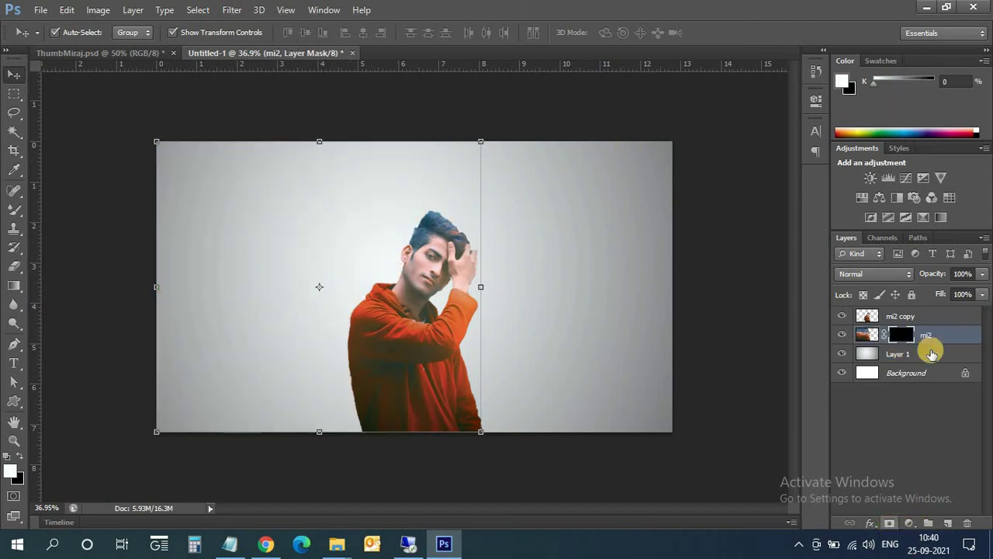
click(900, 316)
click(891, 528)
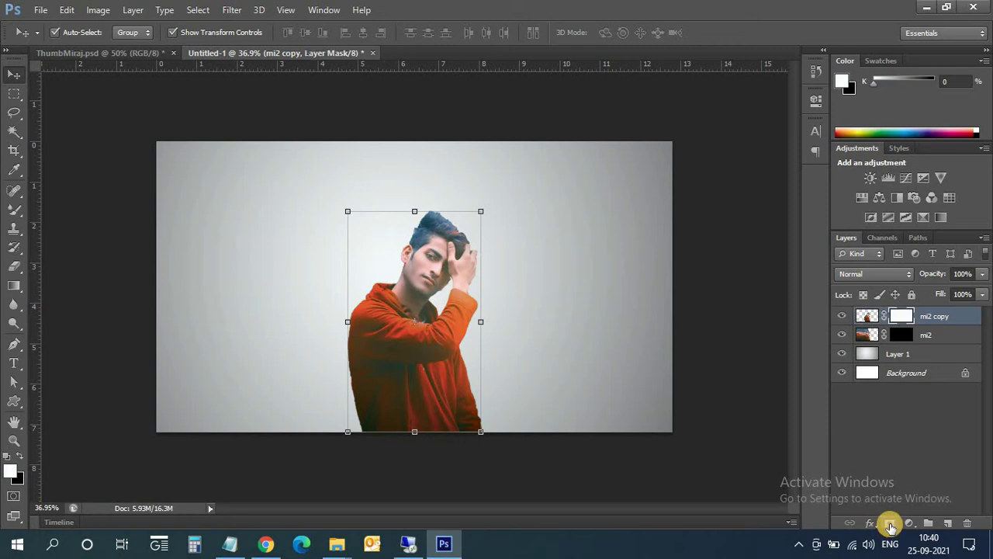
click(896, 433)
click(903, 319)
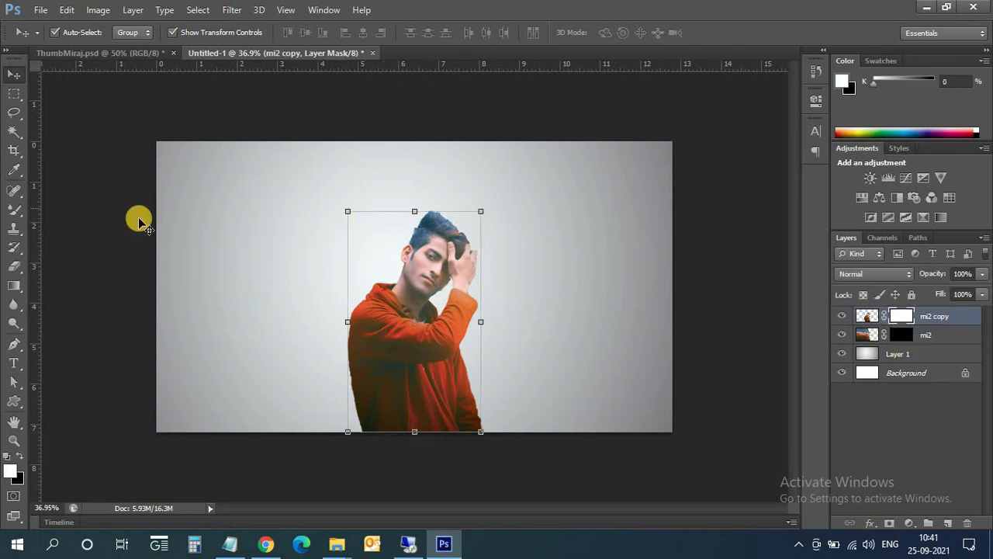
Set up the Brush tool with the 504 splatter preset and black foreground
click(20, 217)
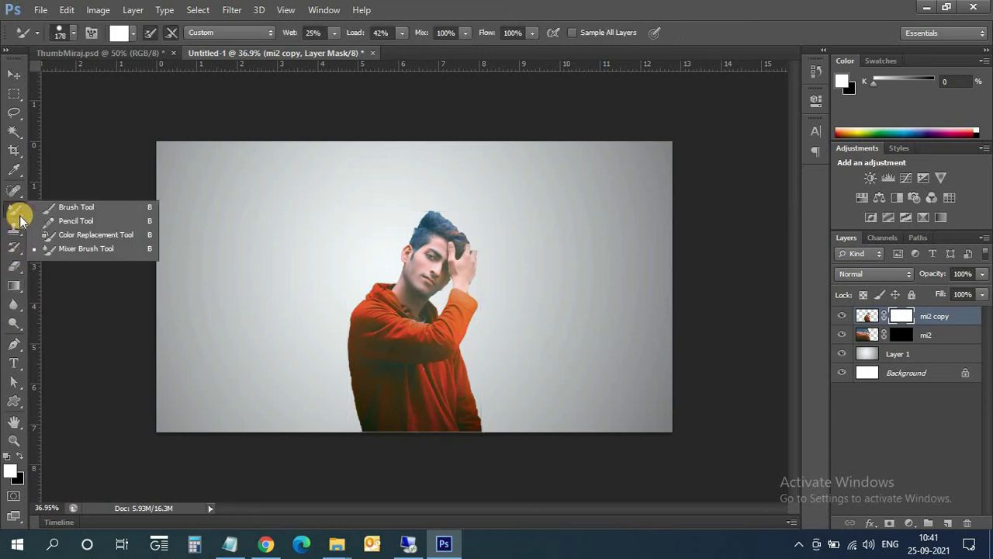
click(54, 207)
click(74, 32)
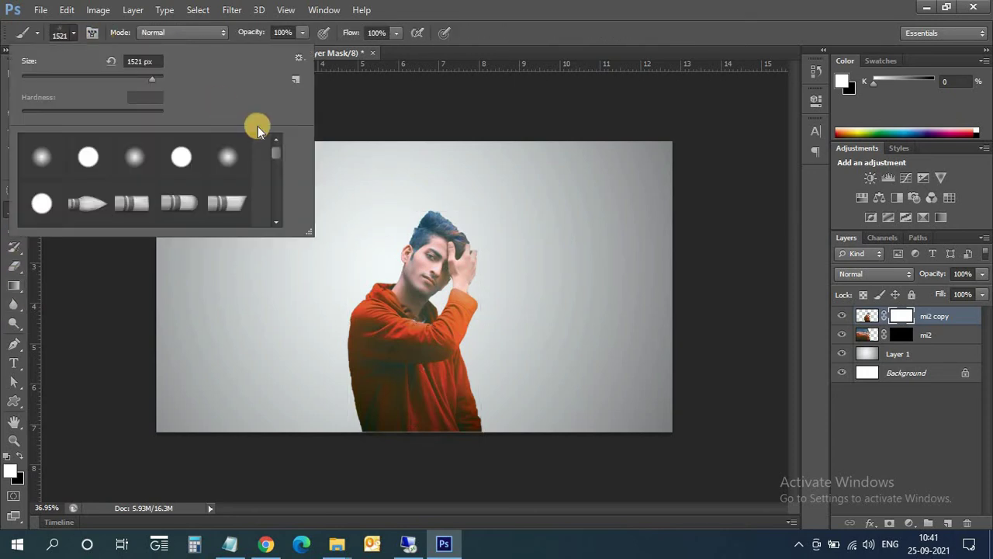
drag(272, 154, 280, 195)
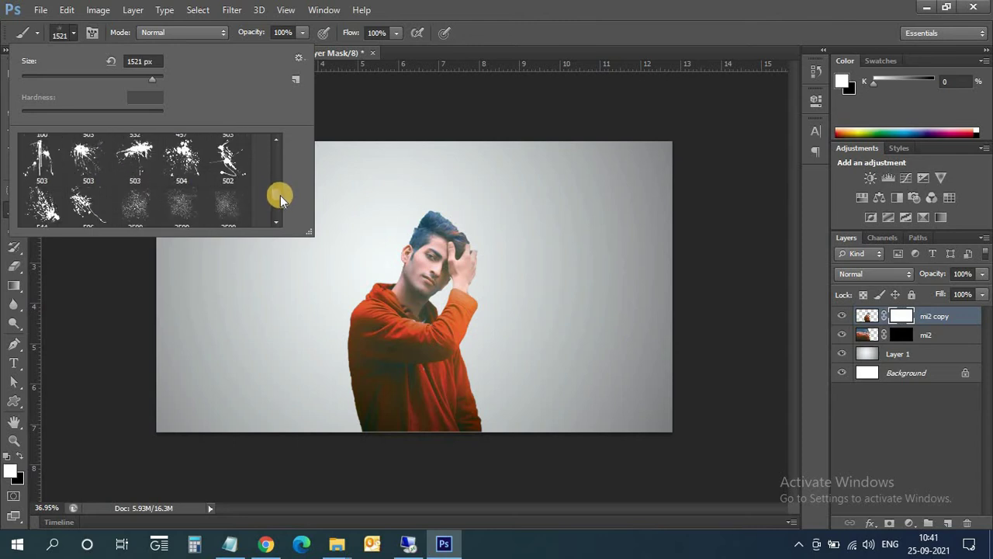
click(133, 155)
click(180, 157)
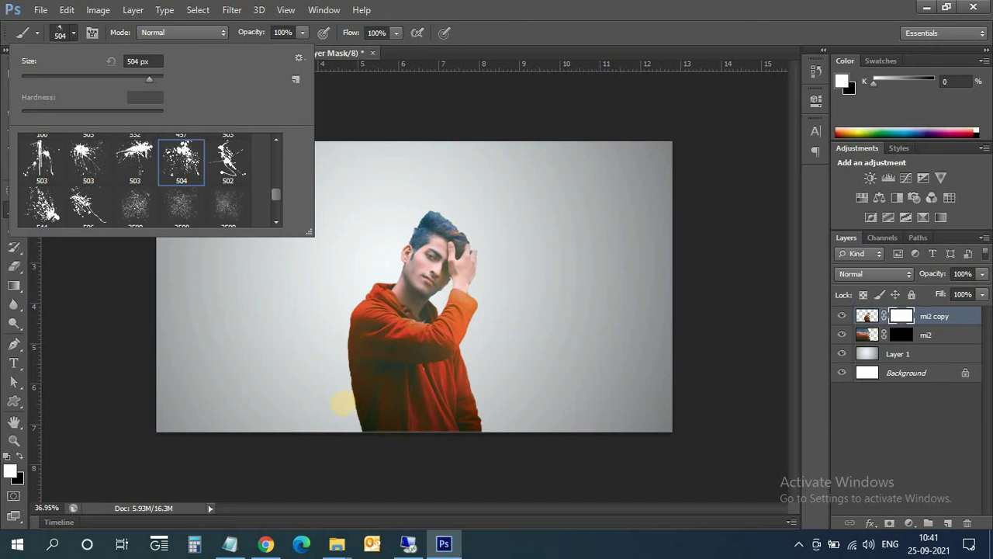
click(324, 400)
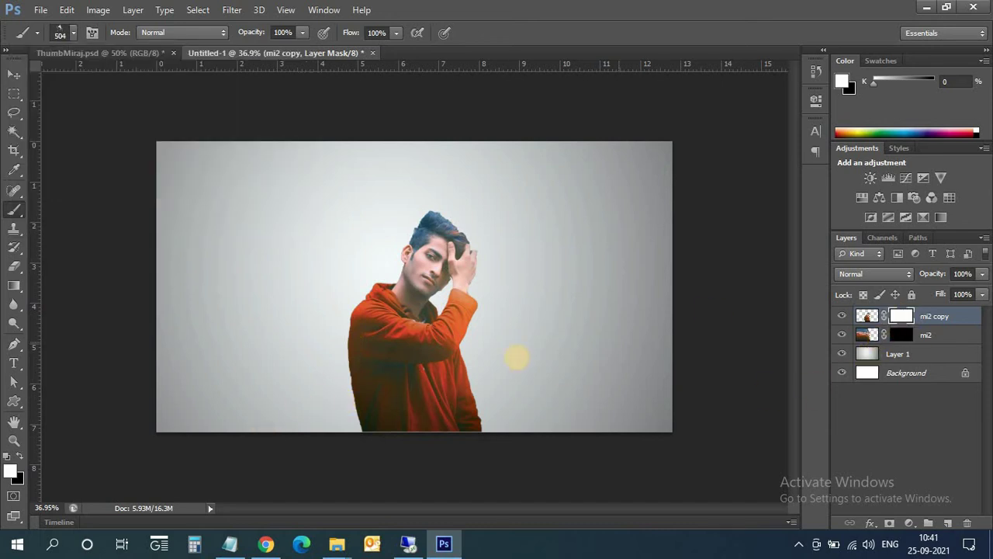
click(20, 456)
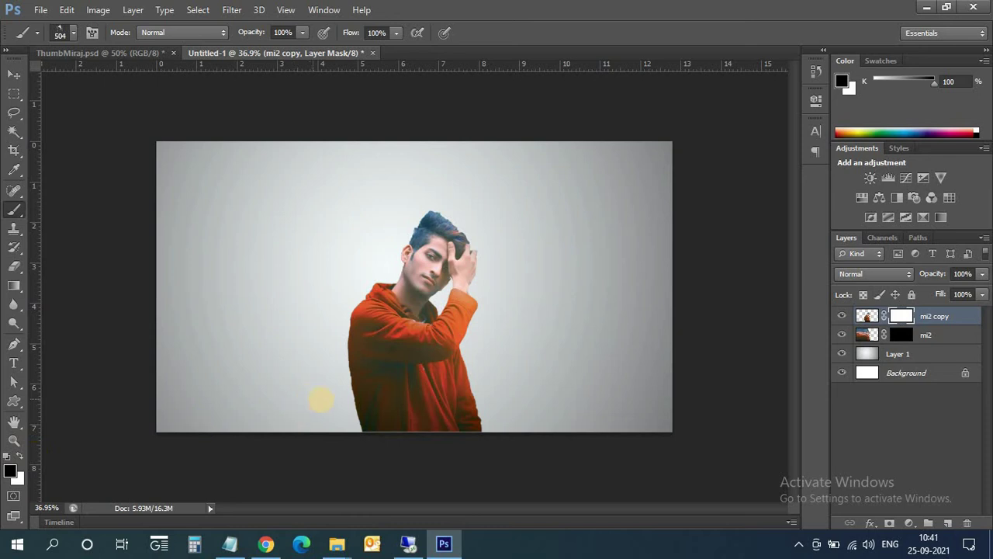
Mask splatter fragments off the jacket's left side and shoulder, plus 503 specks in the hair
mouse_move(332, 397)
mouse_down()
mouse_move(343, 416)
mouse_move(334, 433)
mouse_up()
drag(341, 335, 351, 297)
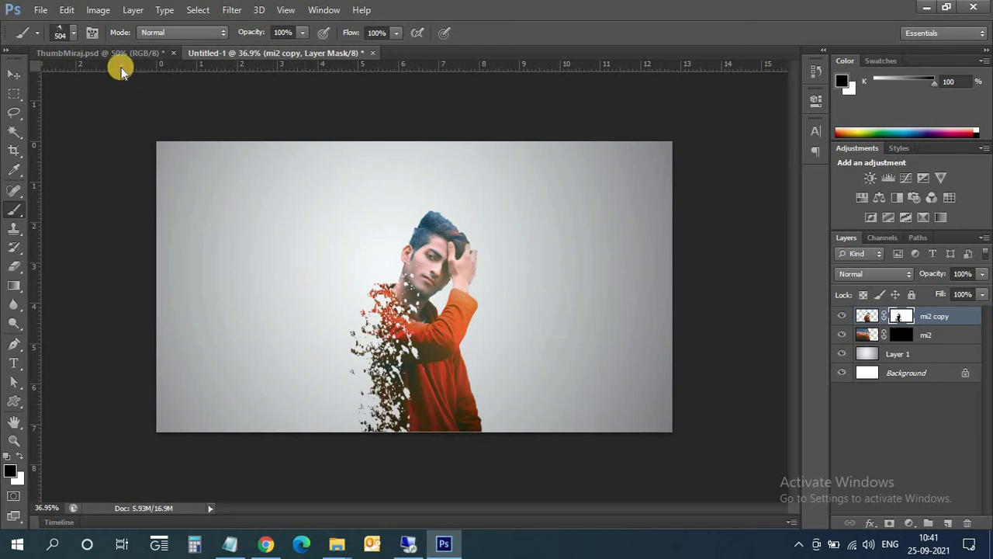
click(74, 32)
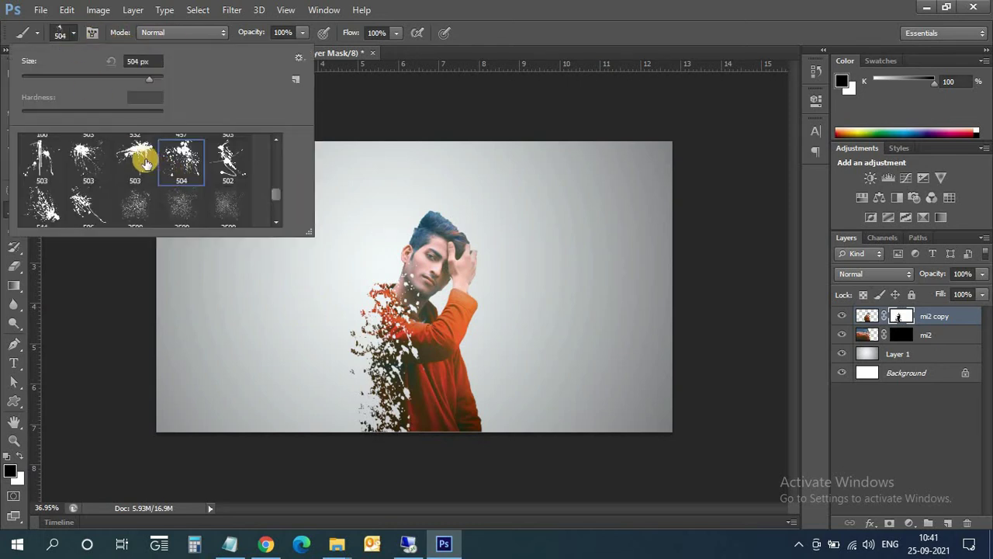
click(138, 162)
click(386, 269)
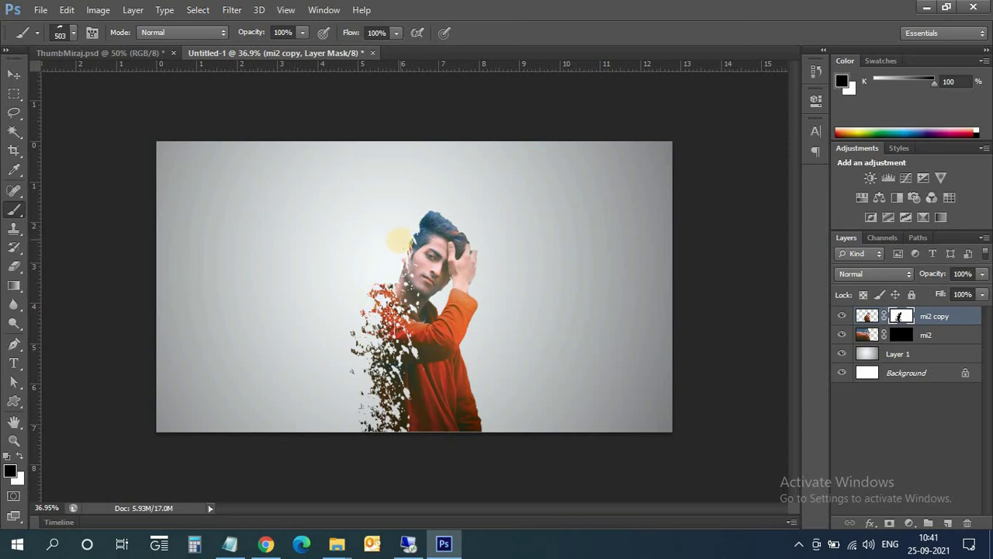
click(407, 234)
Choose a larger splatter brush preset from the brush presets
click(73, 33)
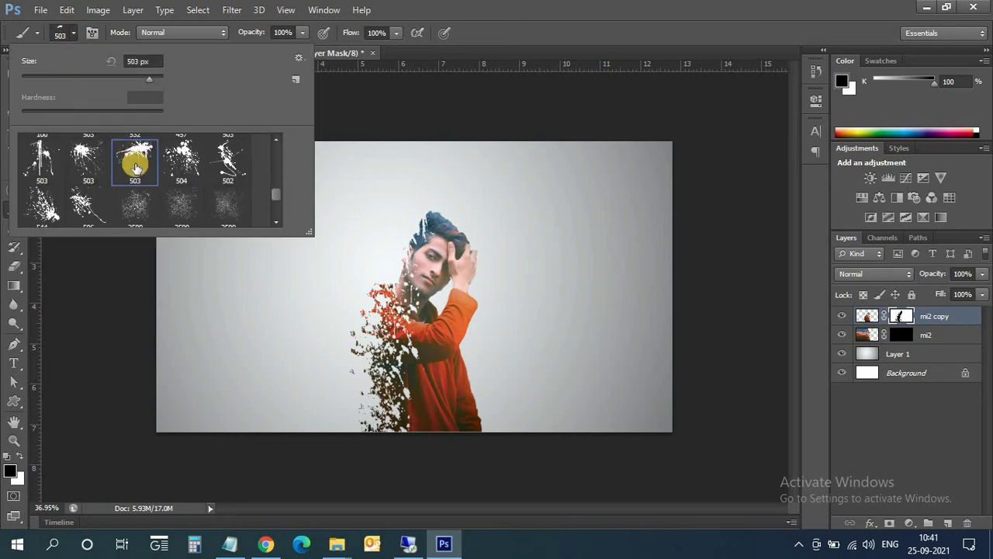
click(89, 159)
click(183, 159)
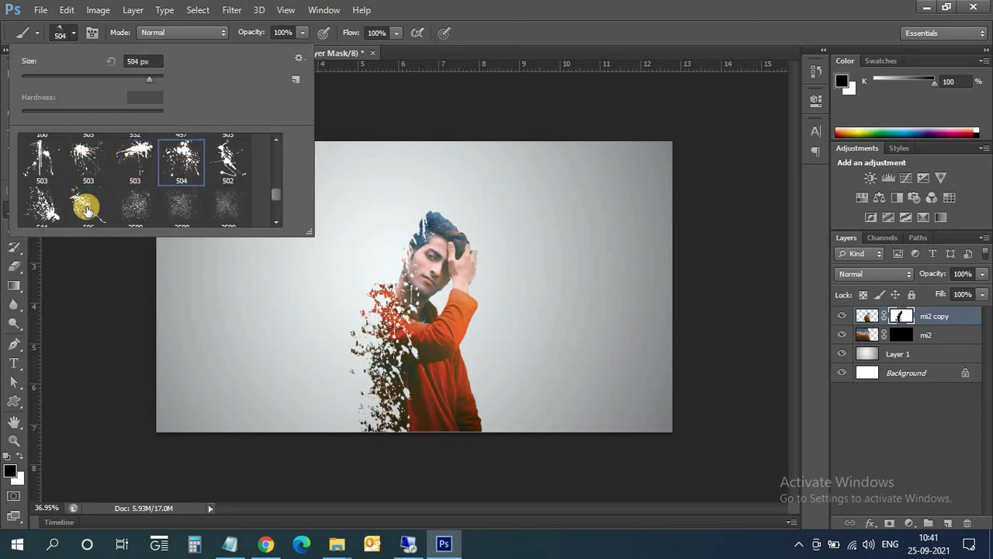
click(47, 211)
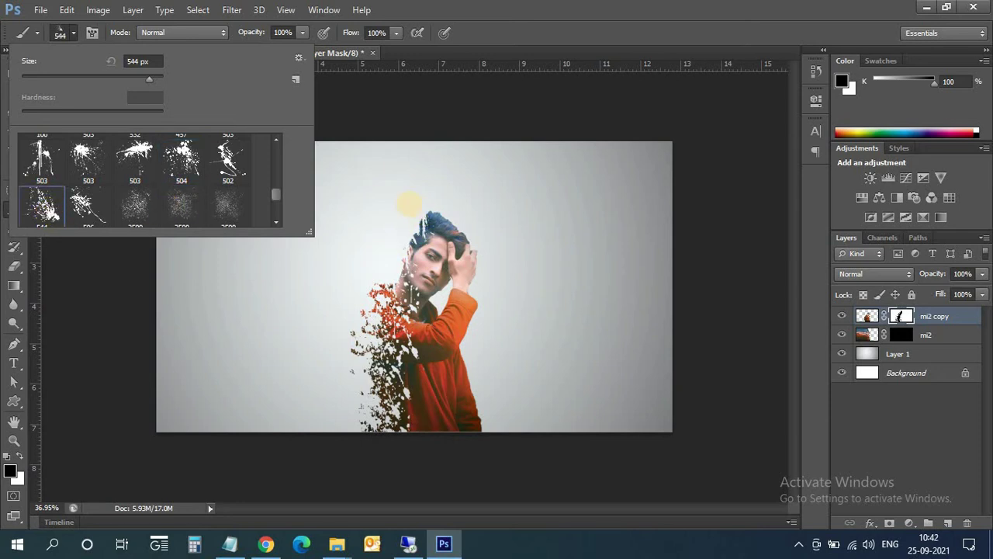
click(363, 178)
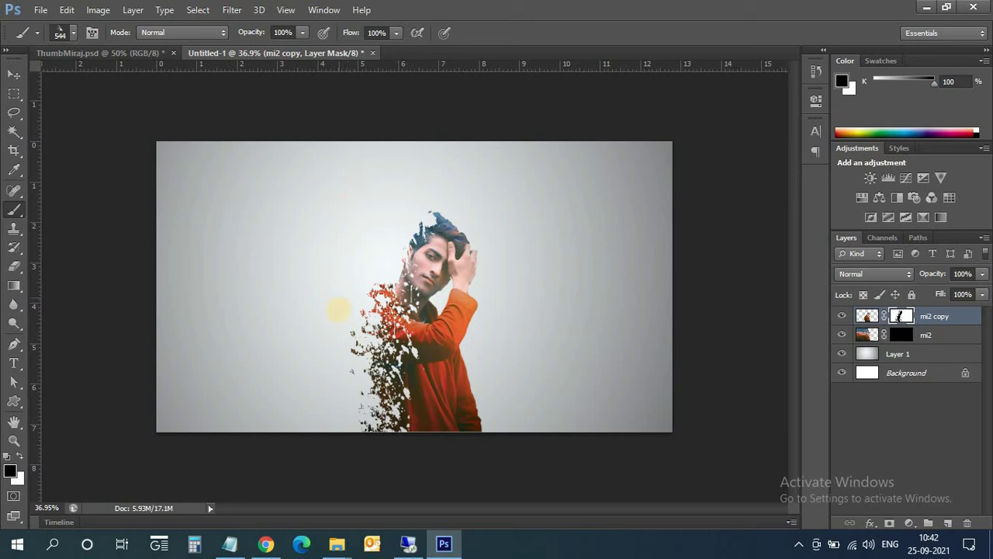
Try splatter stamps along the lower shirt, undoing each with Ctrl+Z
click(384, 400)
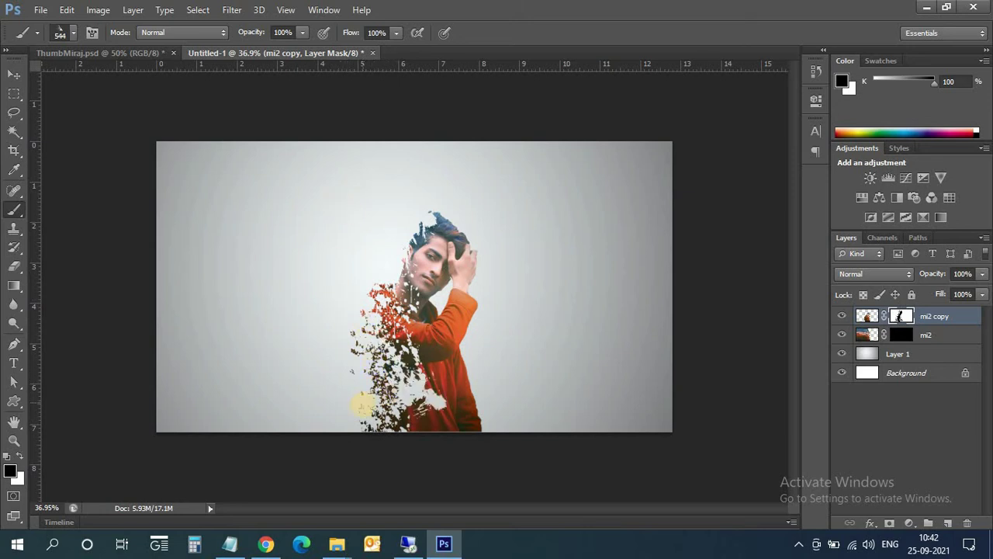
key(ctrl+z)
click(295, 392)
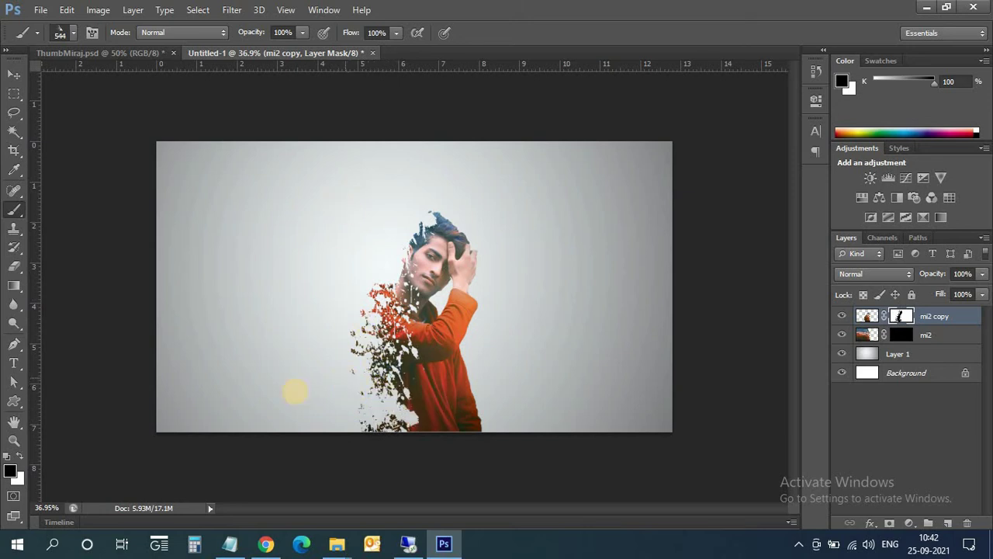
key(ctrl+z)
click(351, 361)
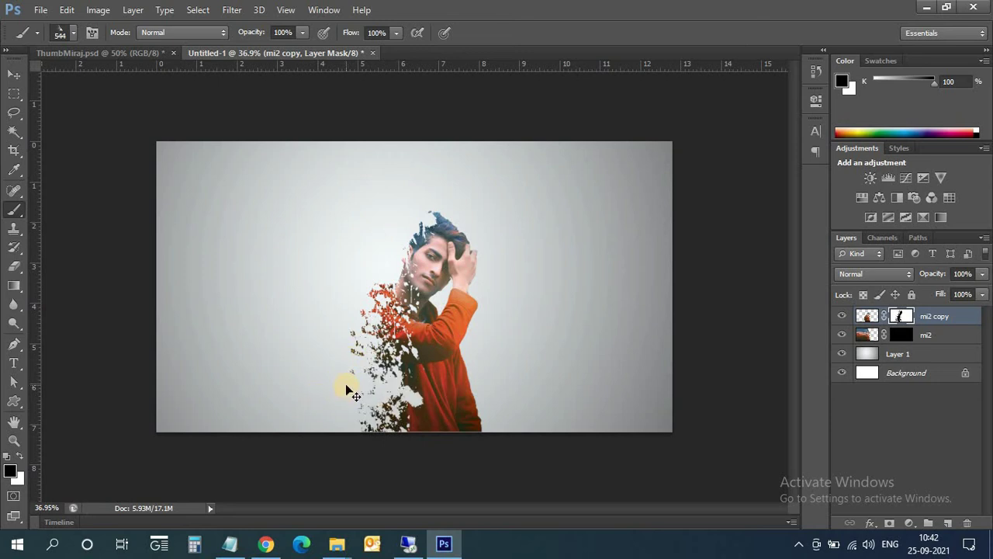
key(ctrl+z)
click(360, 378)
key(ctrl+z)
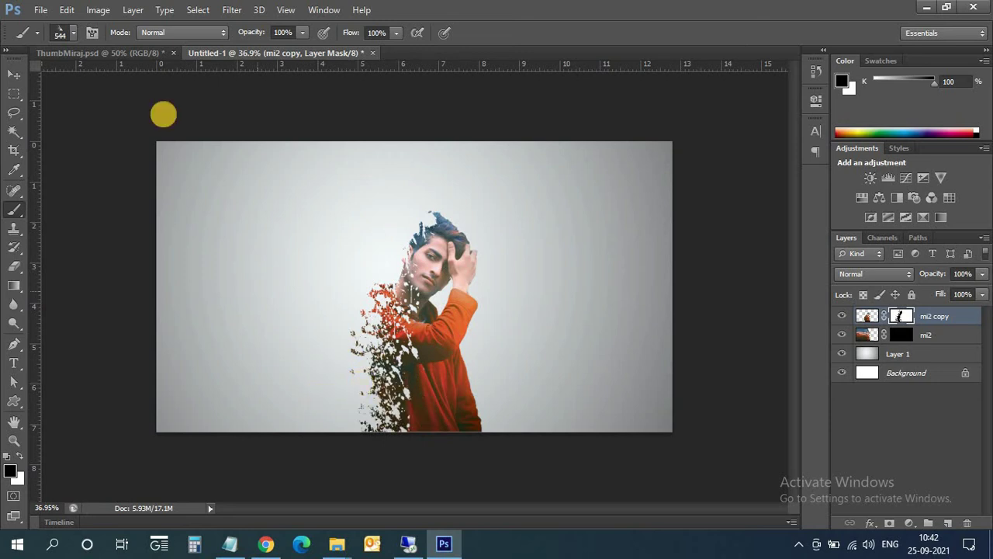
With the 504 splatter brush, hide fragments across the lower figure and left shoulder
click(73, 33)
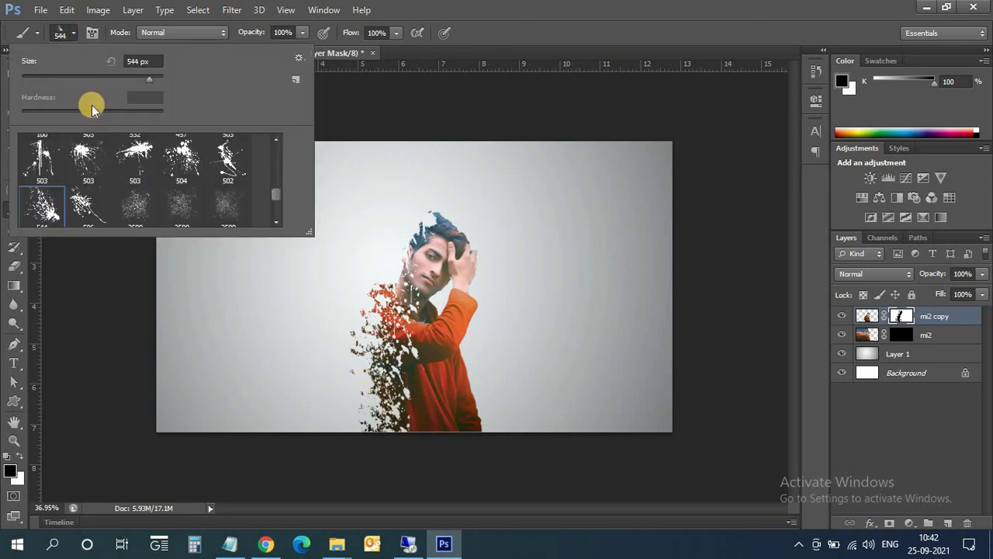
click(181, 159)
click(361, 371)
click(349, 388)
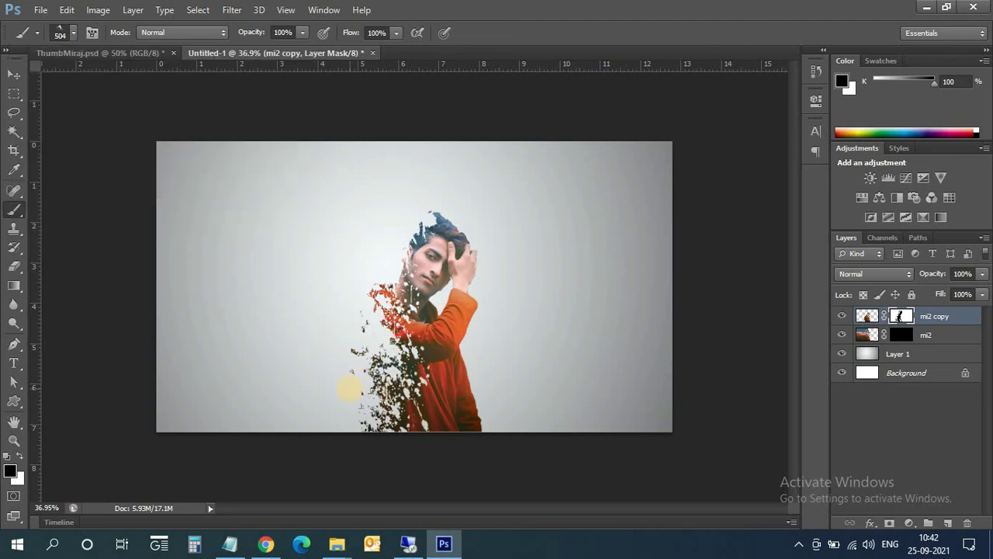
click(331, 355)
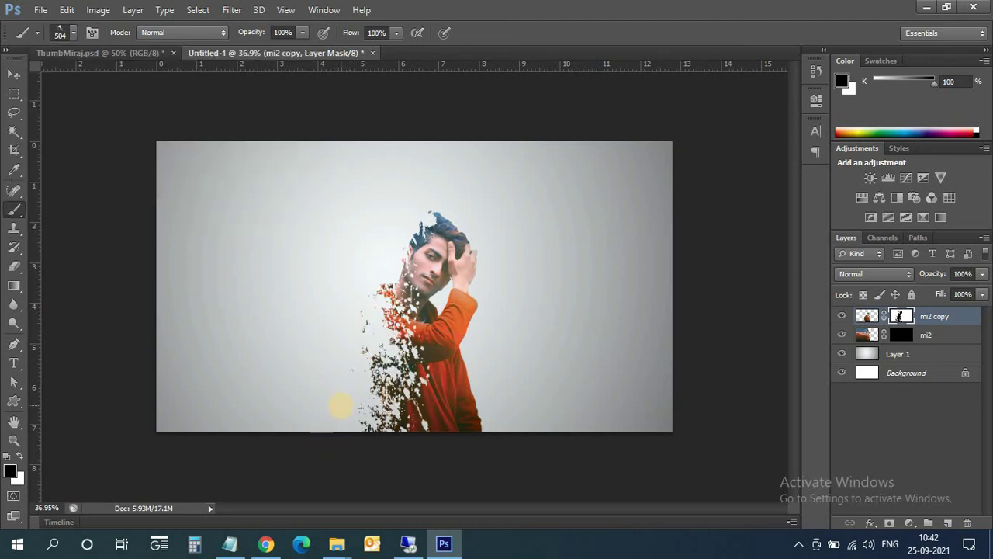
click(340, 404)
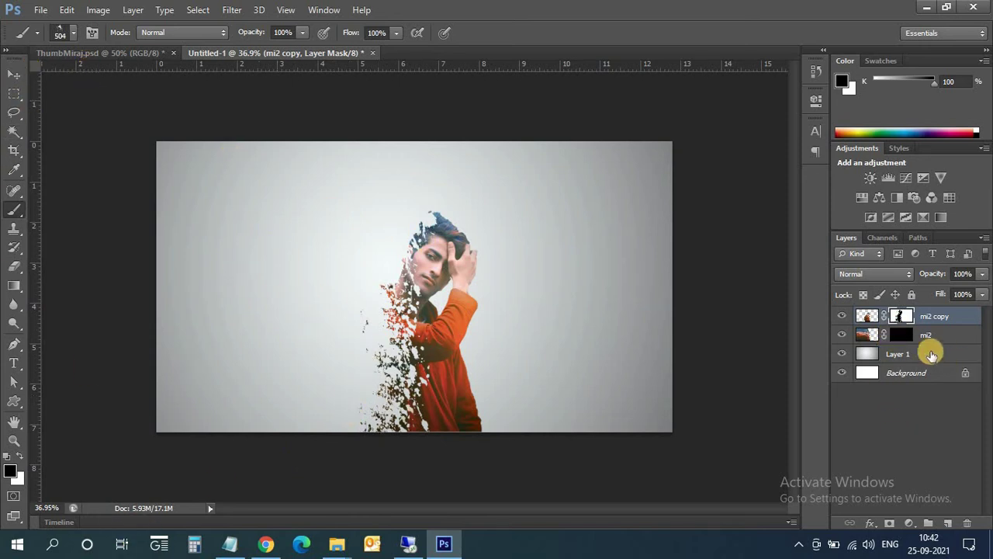
Paint white on mi2's mask with a 1289 px scatter brush, revealing particles left of the man
click(901, 334)
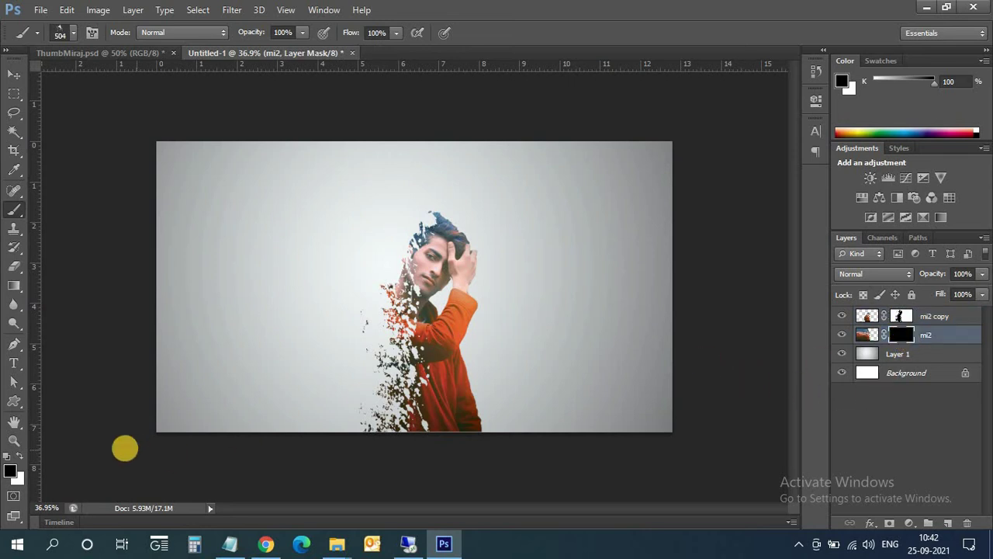
click(15, 456)
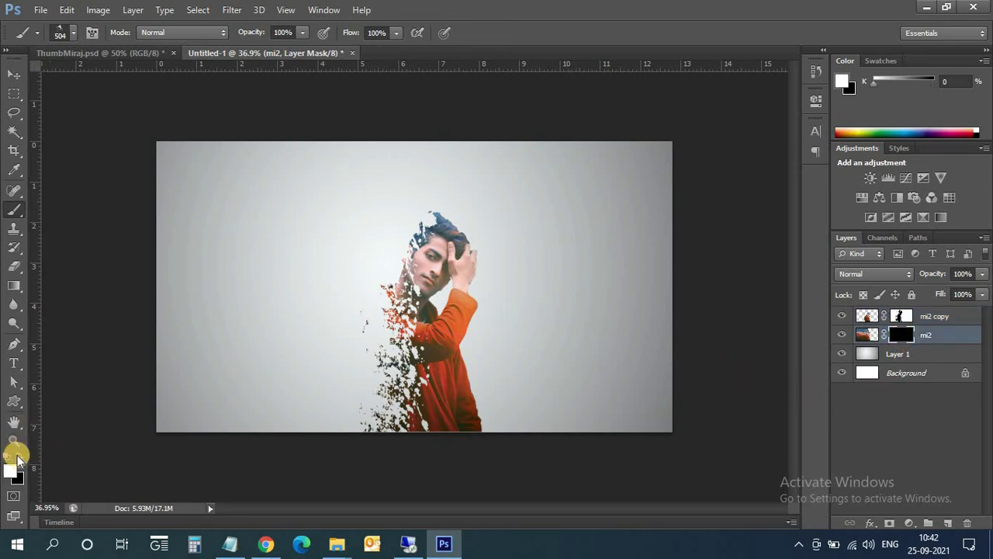
click(76, 39)
click(135, 204)
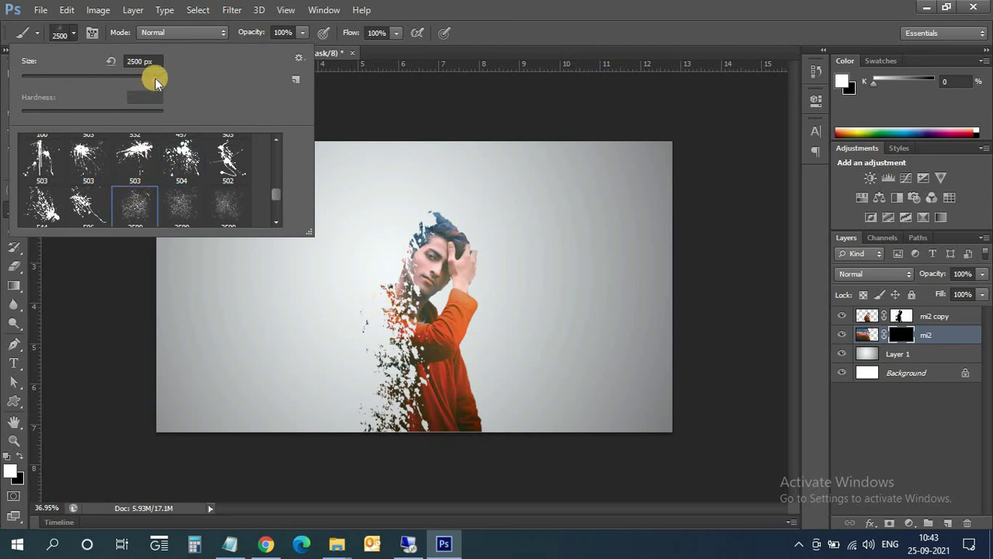
drag(150, 77, 150, 78)
drag(148, 80, 153, 86)
click(332, 293)
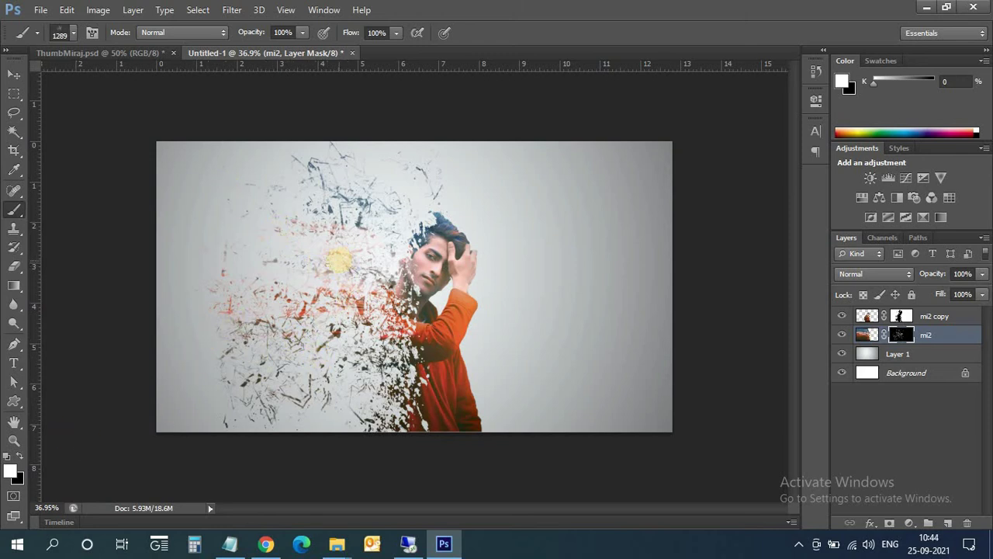
click(339, 260)
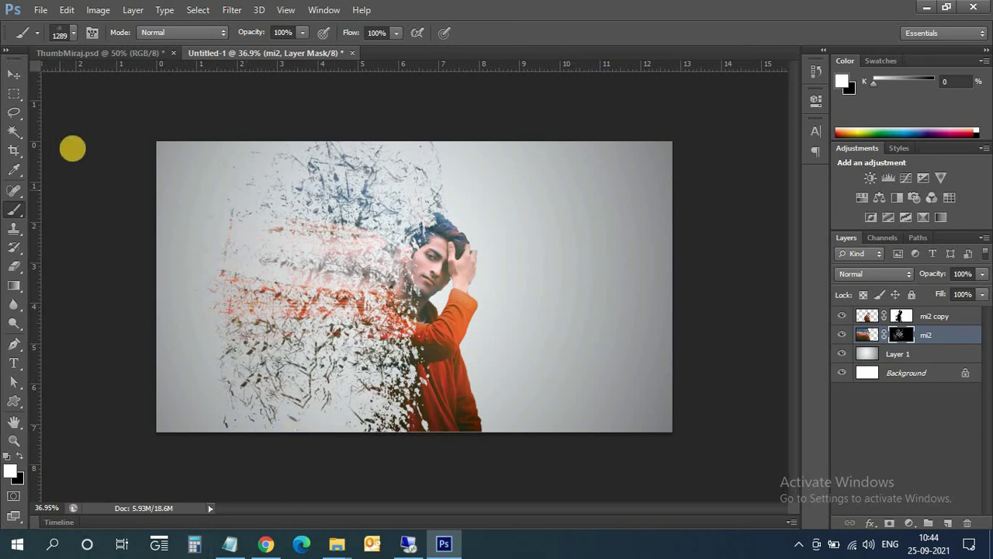
Switch to the third scatter brush and reveal particles lower-left and upper-centre
click(74, 36)
click(179, 206)
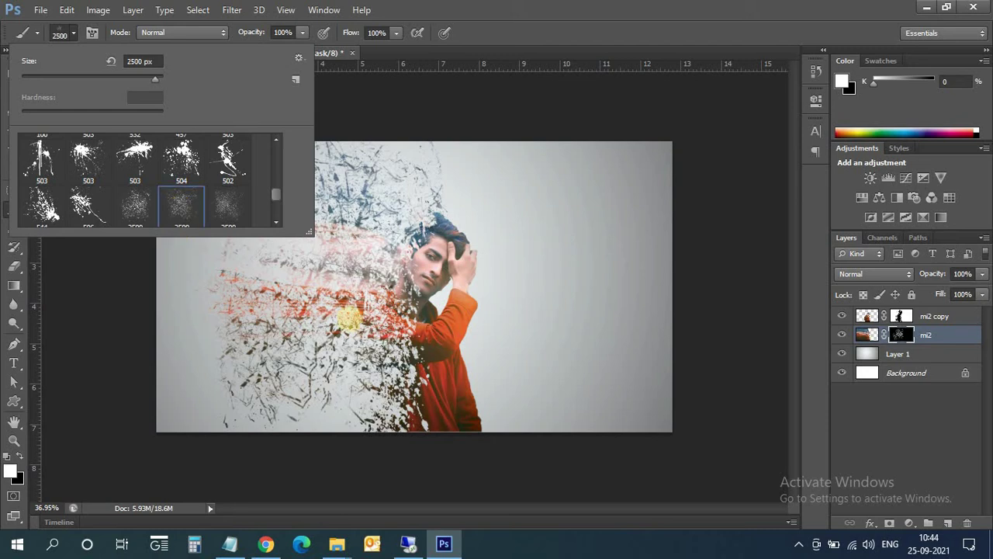
click(140, 204)
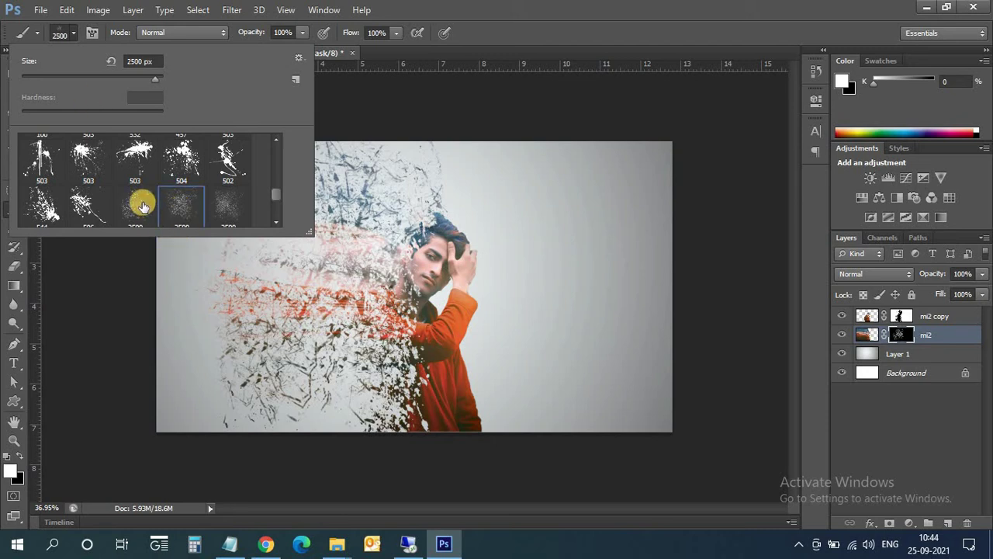
click(157, 78)
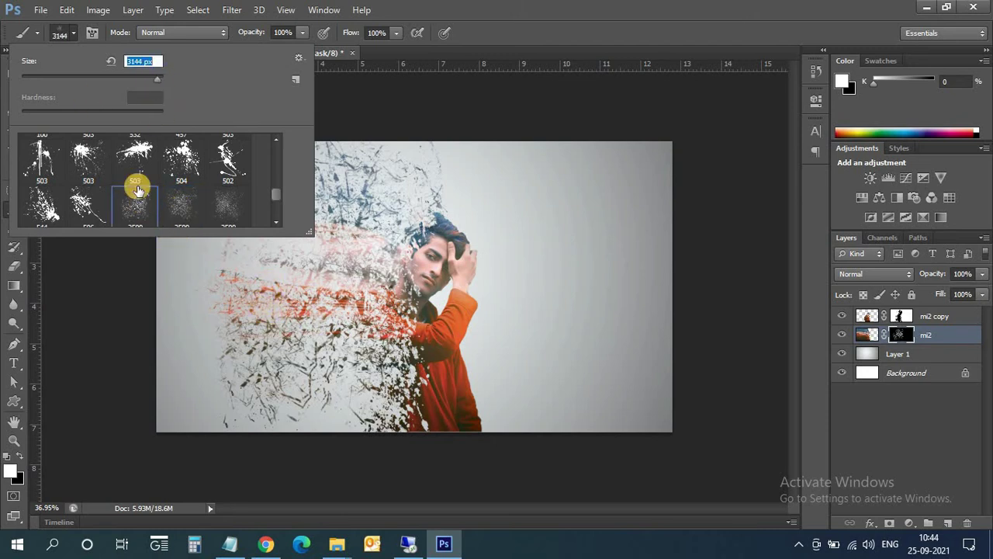
click(150, 80)
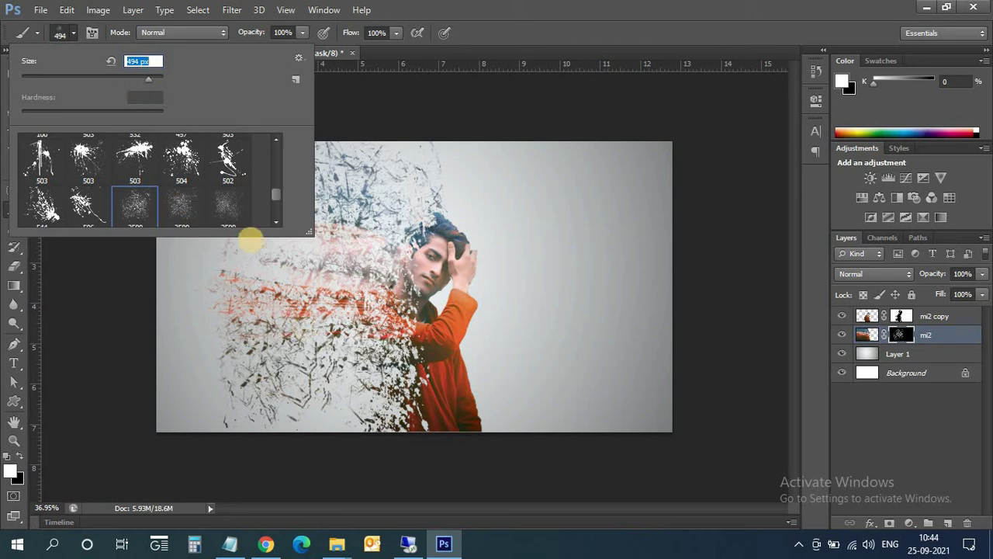
click(151, 76)
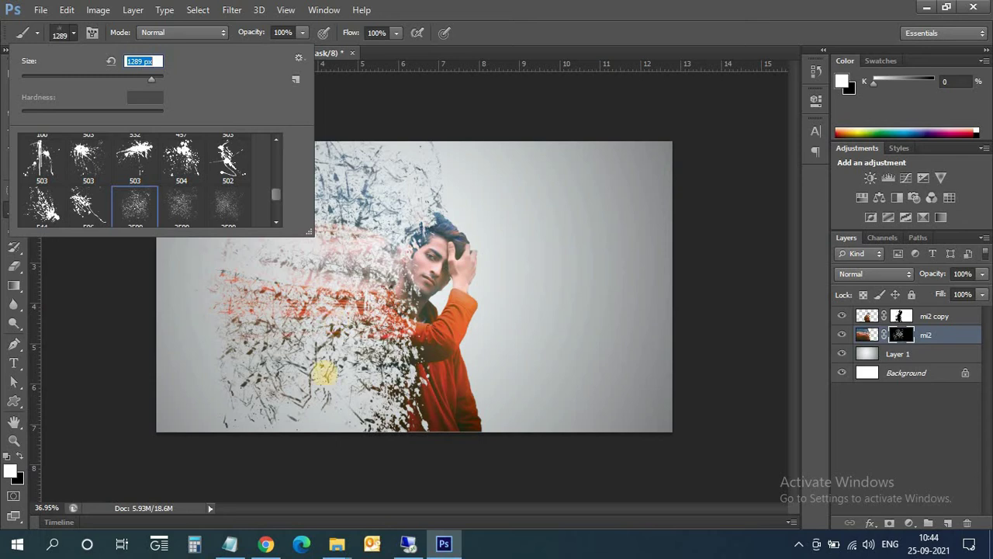
click(321, 443)
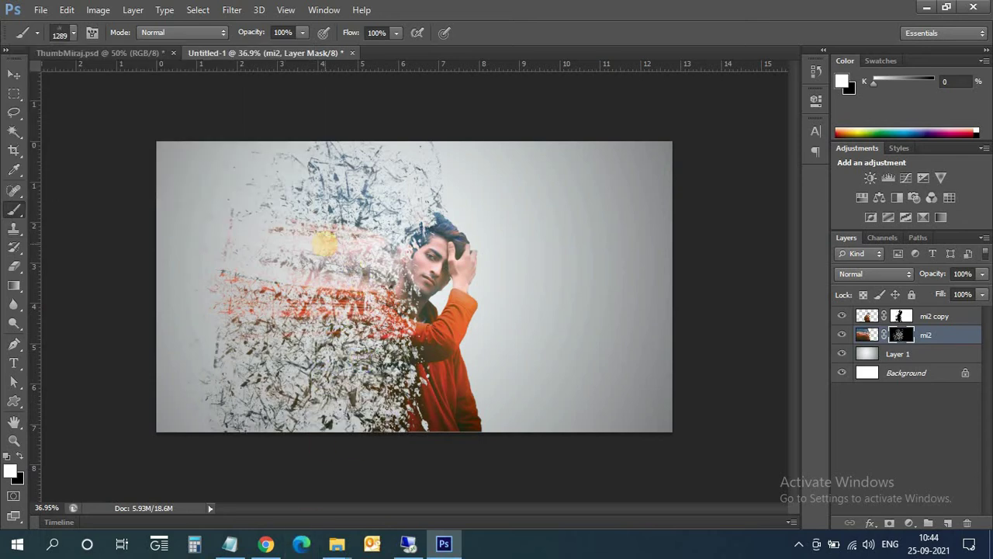
click(334, 239)
mouse_move(266, 544)
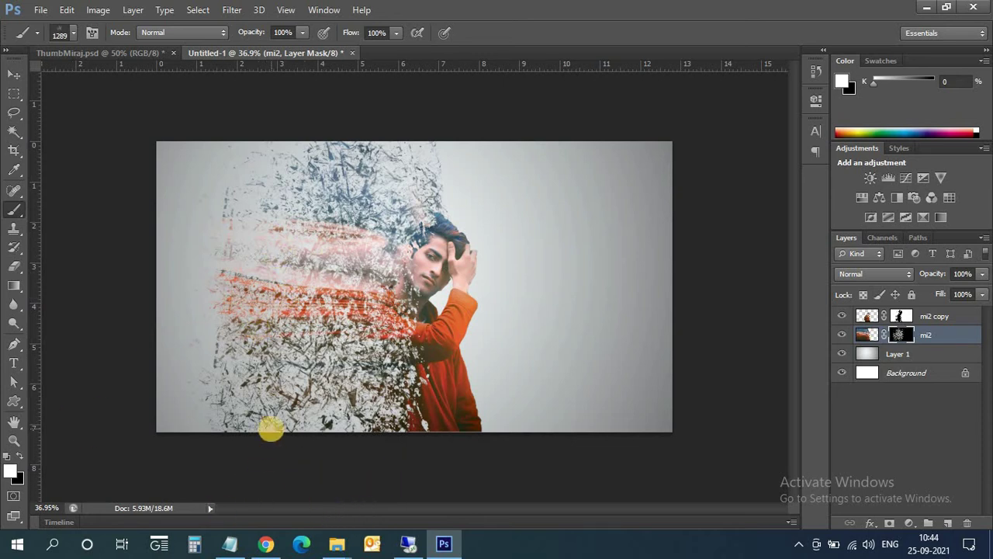
click(268, 428)
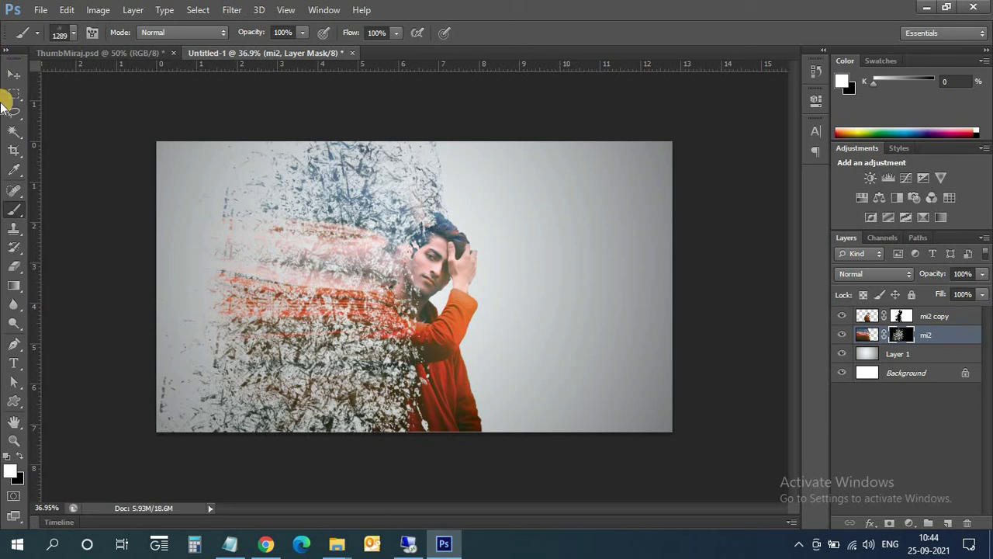
Select the Move tool and target the mi2 layer's pixels instead of its mask
click(16, 76)
click(867, 334)
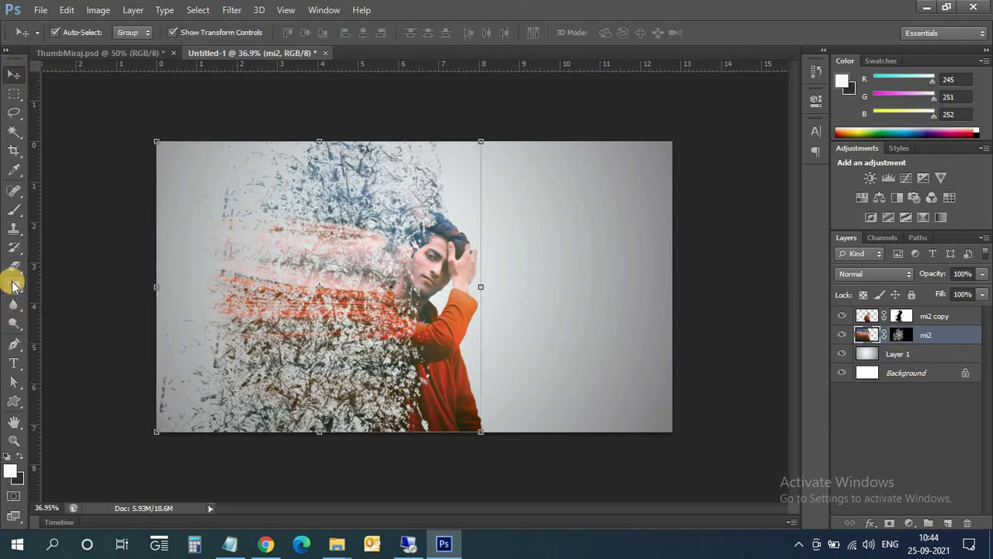
click(17, 250)
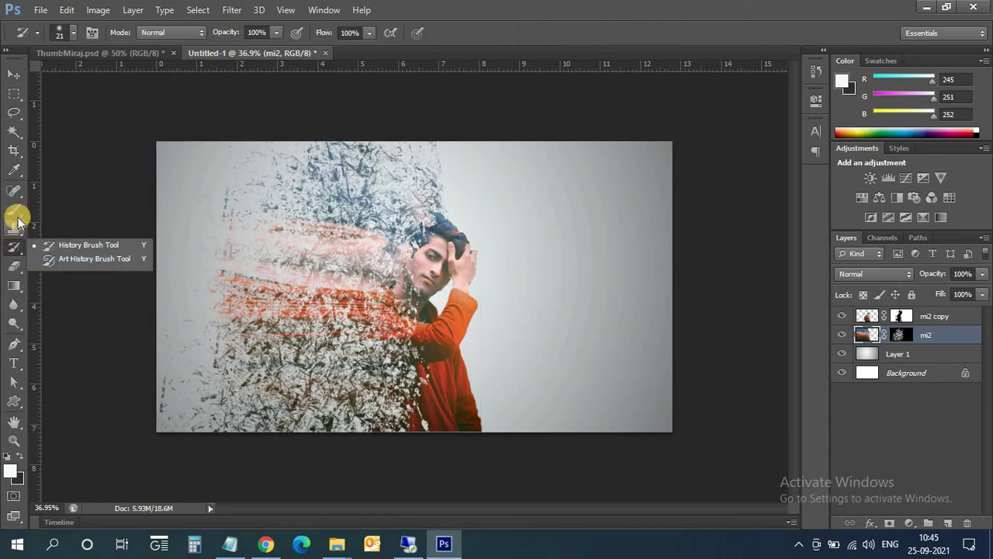
Smudge the orange particle streaks into muted brownish fragments with a 178 px Mixer Brush
click(17, 214)
click(61, 249)
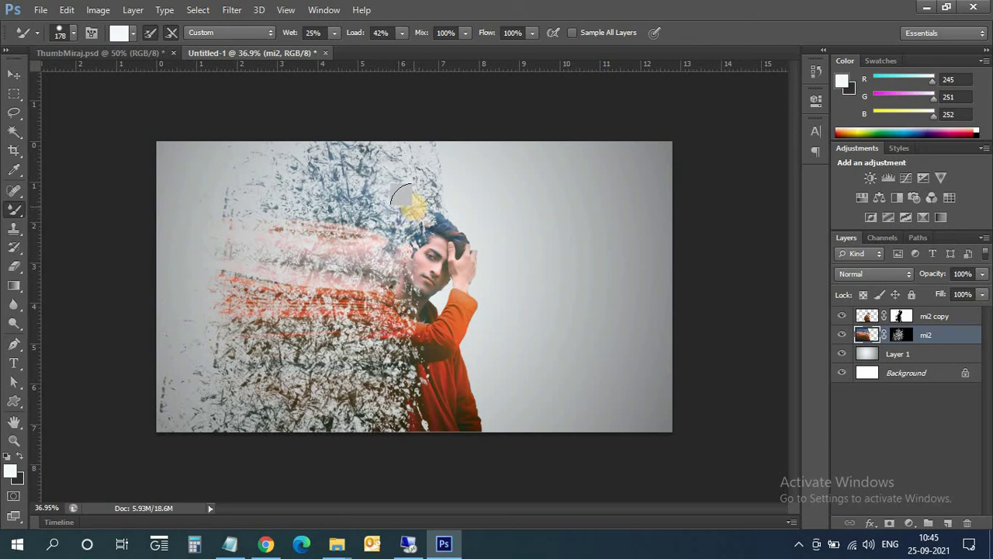
mouse_move(398, 216)
mouse_down()
mouse_move(365, 275)
mouse_move(249, 342)
mouse_move(169, 405)
mouse_move(217, 336)
mouse_move(195, 390)
mouse_move(349, 419)
mouse_move(321, 133)
mouse_move(266, 166)
mouse_move(318, 165)
mouse_move(266, 116)
mouse_move(380, 217)
mouse_move(427, 151)
mouse_move(410, 140)
mouse_move(395, 222)
mouse_move(393, 414)
mouse_move(311, 425)
mouse_move(359, 237)
mouse_move(419, 249)
mouse_move(401, 137)
mouse_move(392, 392)
mouse_move(380, 289)
mouse_move(385, 215)
mouse_move(392, 378)
mouse_move(295, 287)
mouse_move(215, 275)
mouse_move(204, 388)
mouse_move(376, 464)
mouse_move(279, 231)
mouse_move(326, 162)
mouse_move(423, 161)
mouse_move(399, 215)
mouse_move(410, 127)
mouse_move(433, 138)
mouse_move(271, 264)
mouse_move(367, 284)
mouse_move(399, 233)
mouse_move(415, 159)
mouse_move(370, 122)
mouse_move(328, 116)
mouse_move(249, 222)
mouse_move(233, 100)
mouse_move(260, 361)
mouse_move(311, 421)
mouse_move(405, 427)
mouse_move(385, 337)
mouse_move(328, 422)
mouse_move(271, 381)
mouse_move(304, 337)
mouse_move(213, 388)
mouse_move(308, 439)
mouse_move(366, 381)
mouse_move(349, 303)
mouse_move(353, 208)
mouse_move(272, 255)
mouse_move(230, 343)
mouse_move(264, 435)
mouse_move(380, 419)
mouse_move(410, 385)
mouse_move(362, 374)
mouse_move(275, 268)
mouse_move(273, 210)
mouse_move(355, 372)
mouse_move(393, 378)
mouse_move(238, 381)
mouse_move(153, 428)
mouse_move(384, 168)
mouse_move(204, 257)
mouse_move(304, 368)
mouse_move(383, 424)
mouse_move(399, 344)
mouse_move(264, 470)
mouse_move(335, 435)
mouse_move(324, 333)
mouse_up()
mouse_move(536, 355)
mouse_down()
mouse_move(268, 338)
mouse_move(329, 306)
mouse_move(388, 362)
mouse_move(382, 235)
mouse_up()
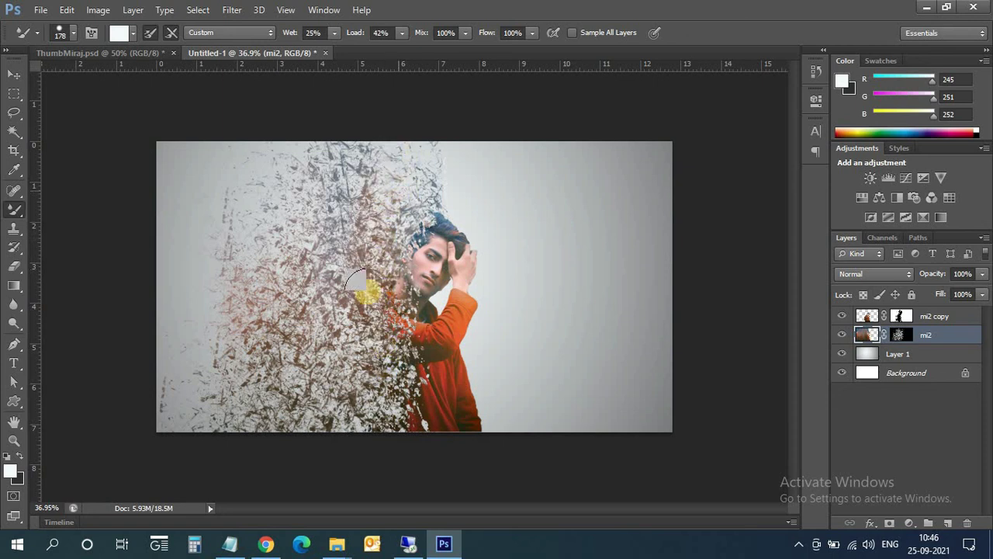
click(902, 316)
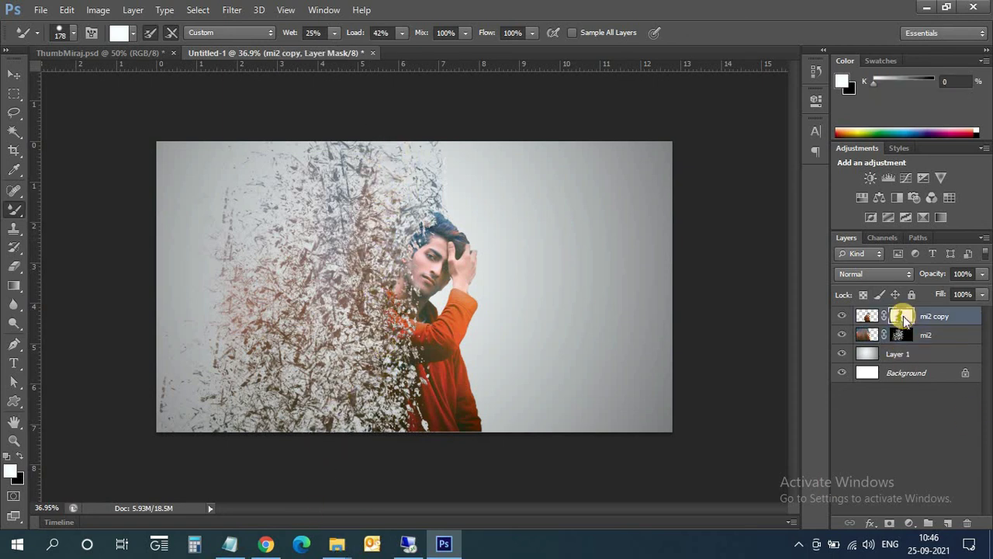
Make black the painting colour and pick the 532 splatter brush shape
click(20, 468)
click(73, 37)
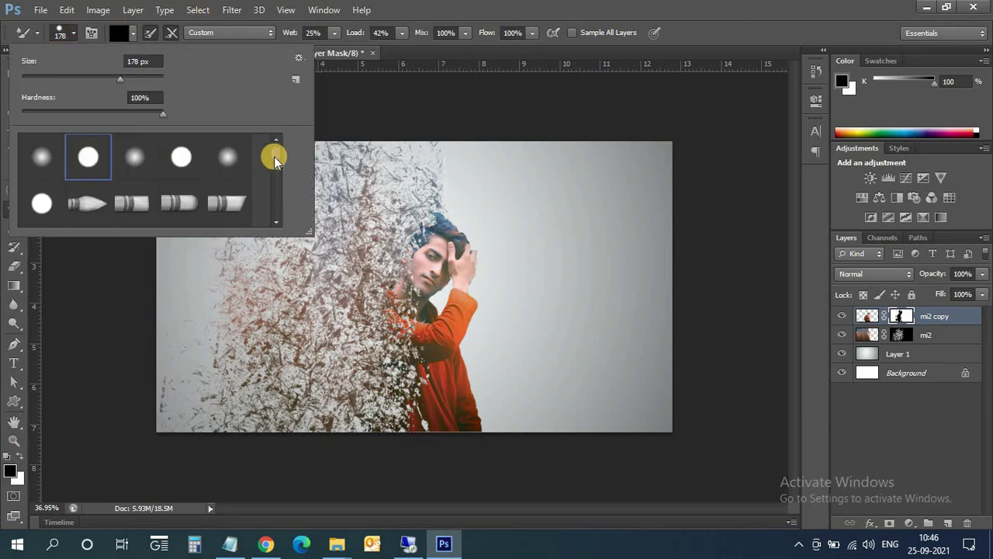
drag(276, 155, 276, 193)
click(133, 208)
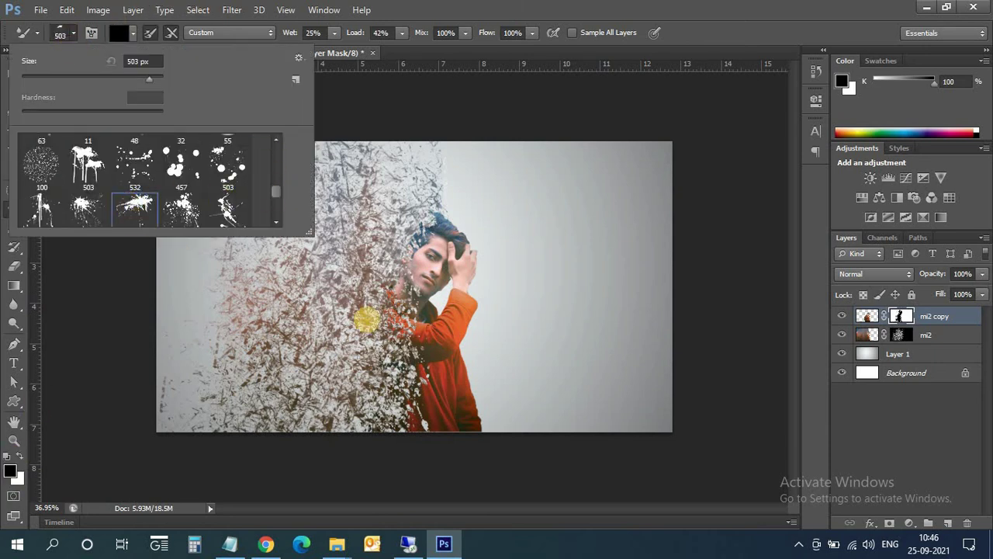
click(369, 340)
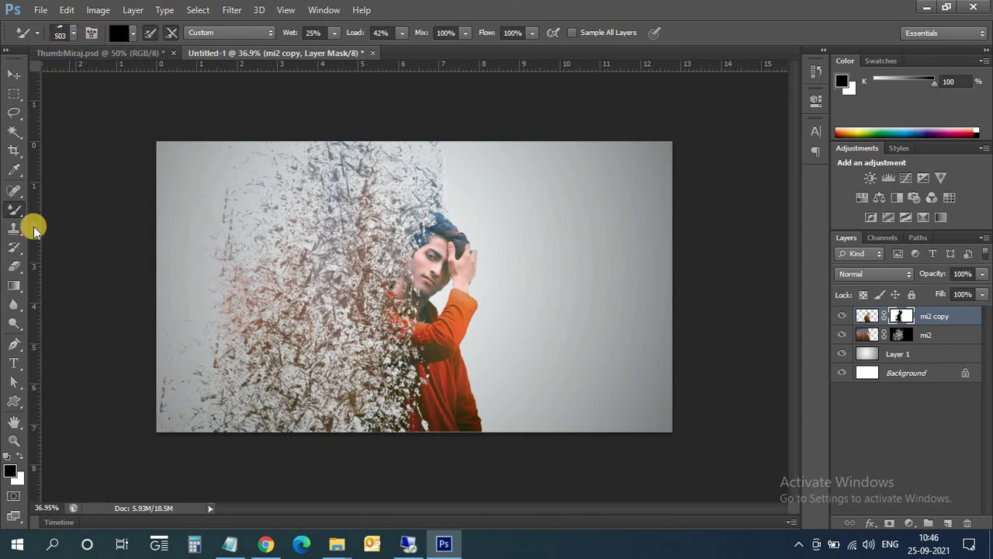
Dismiss the Mixer Brush colour picker and switch back to the regular Brush Tool
click(126, 31)
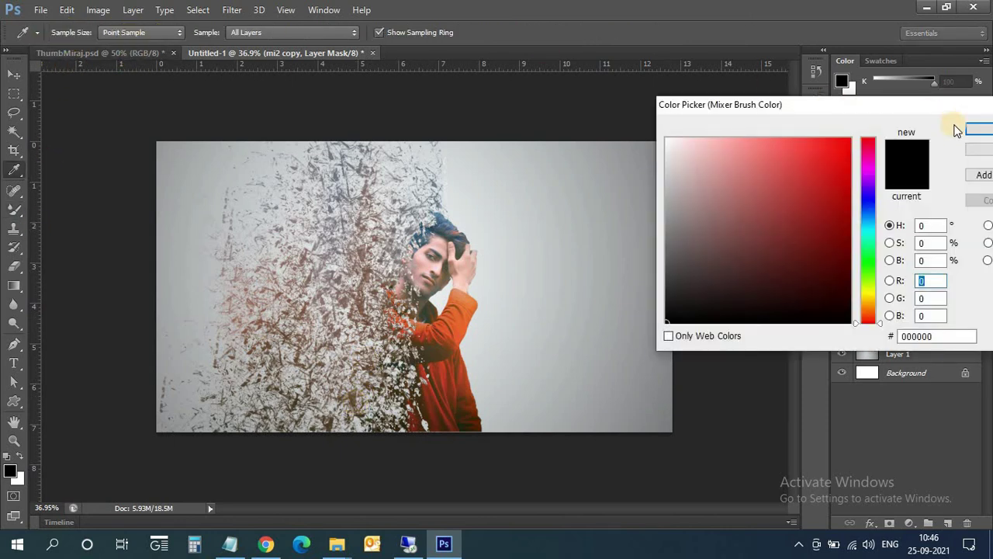
drag(818, 104, 546, 100)
click(738, 125)
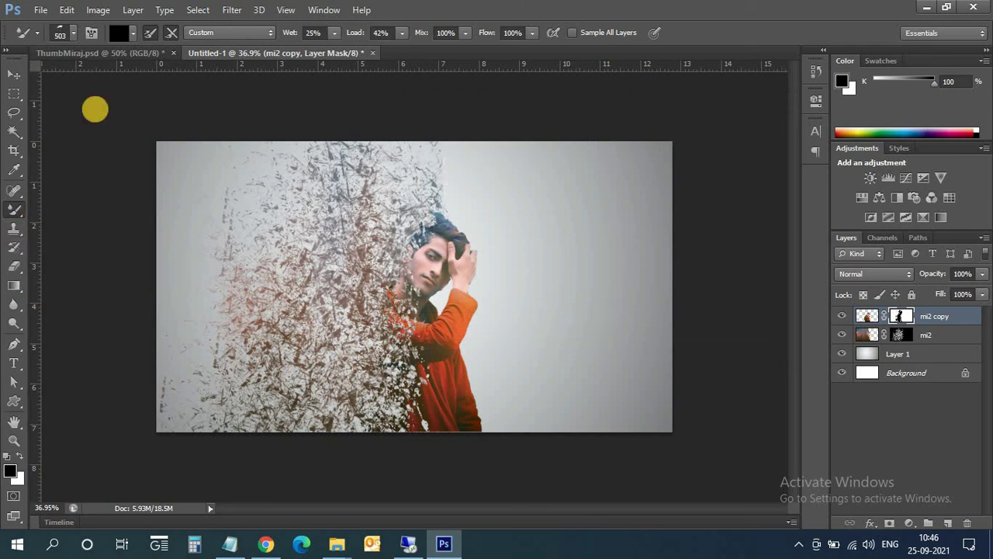
right_click(14, 210)
click(54, 205)
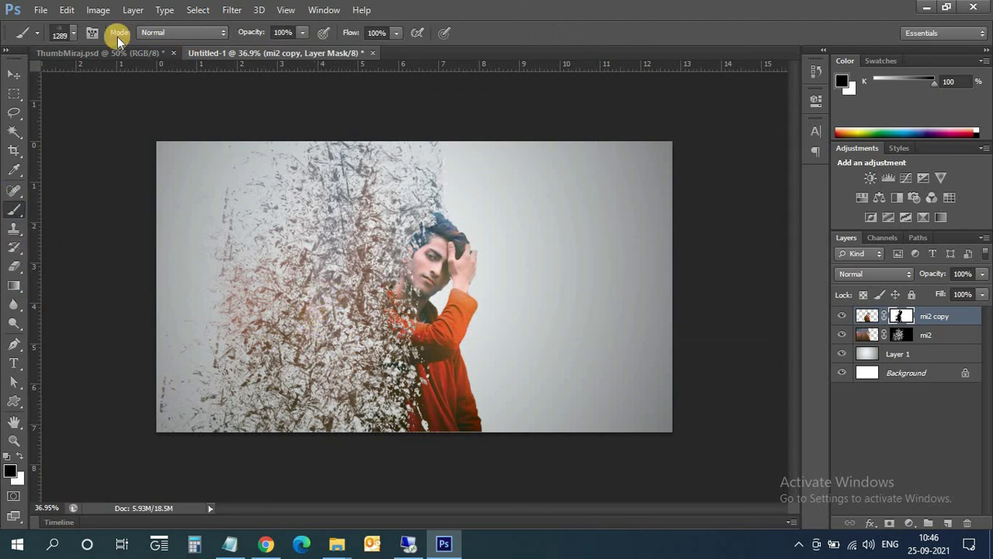
Choose the 503 splatter brush preset, after briefly trying the 504 splatter
click(79, 34)
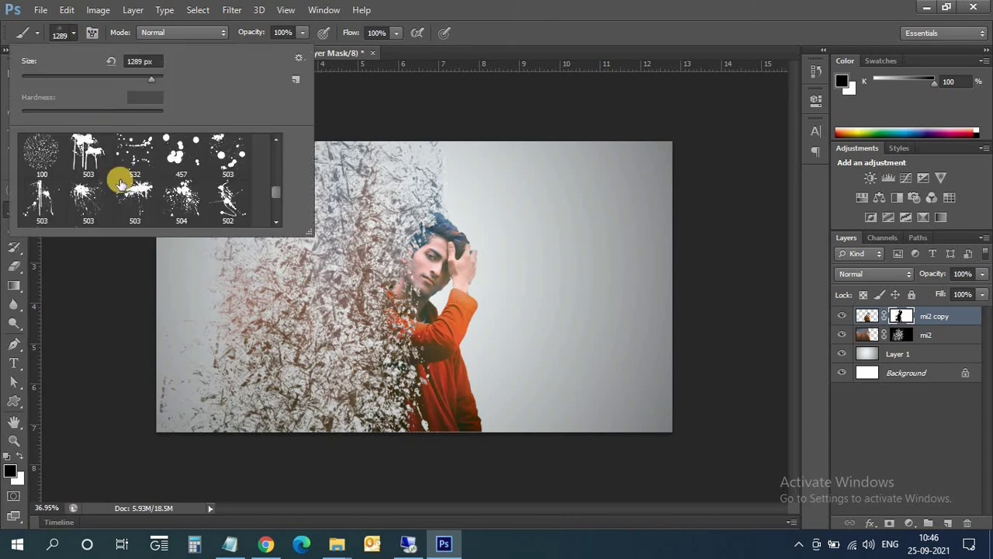
click(181, 200)
click(349, 296)
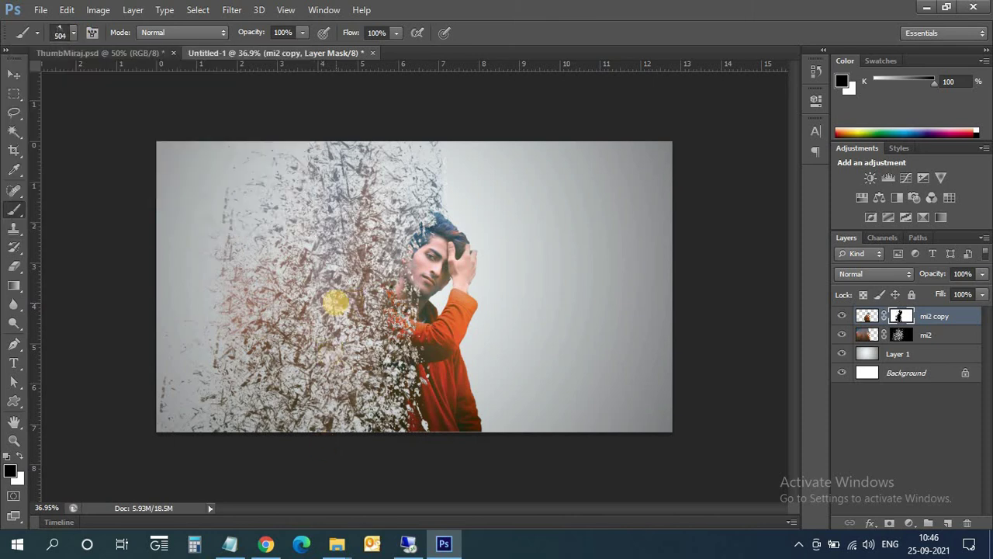
click(75, 32)
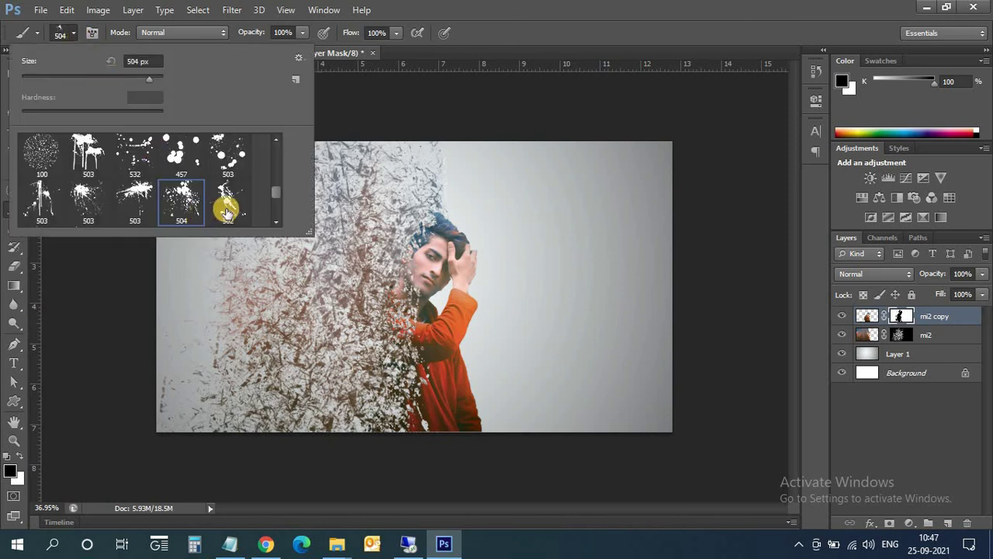
click(86, 199)
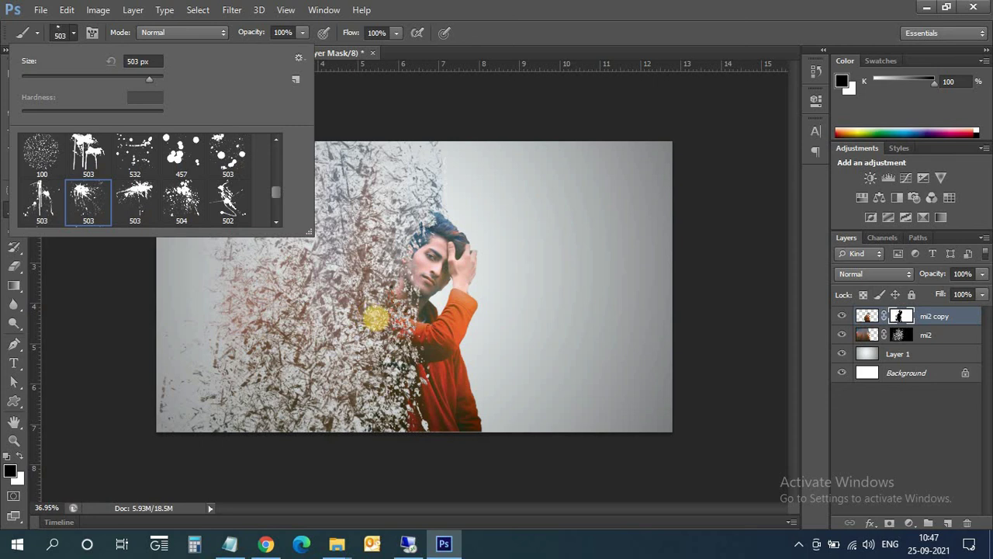
click(354, 427)
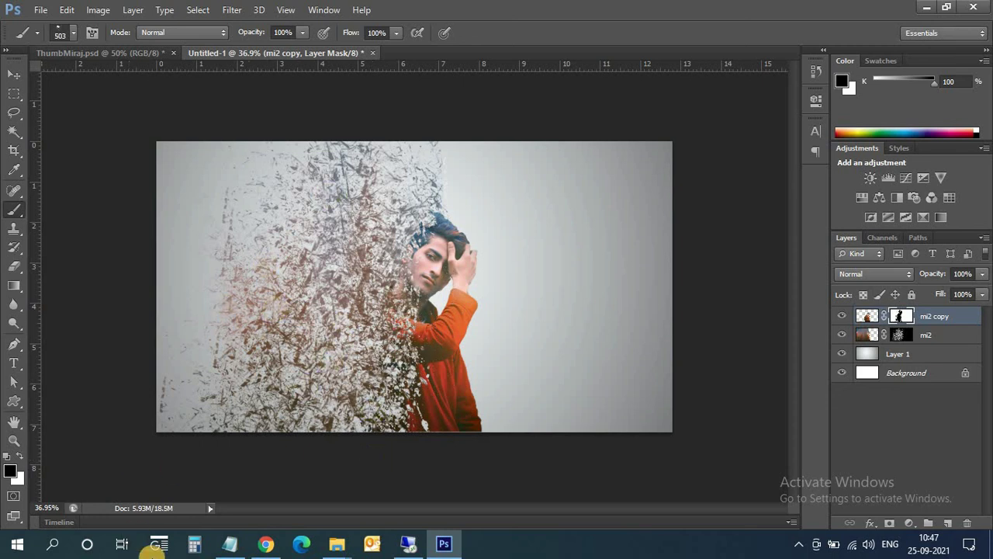
On the mi2 layer, switch to the Mixer Brush with a soft round tip for smudging fragments
click(866, 334)
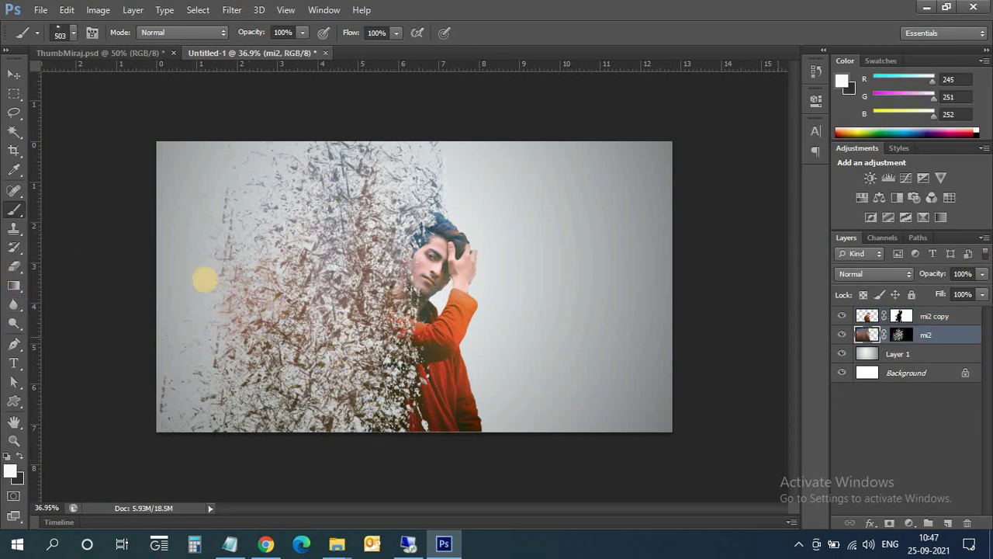
right_click(25, 217)
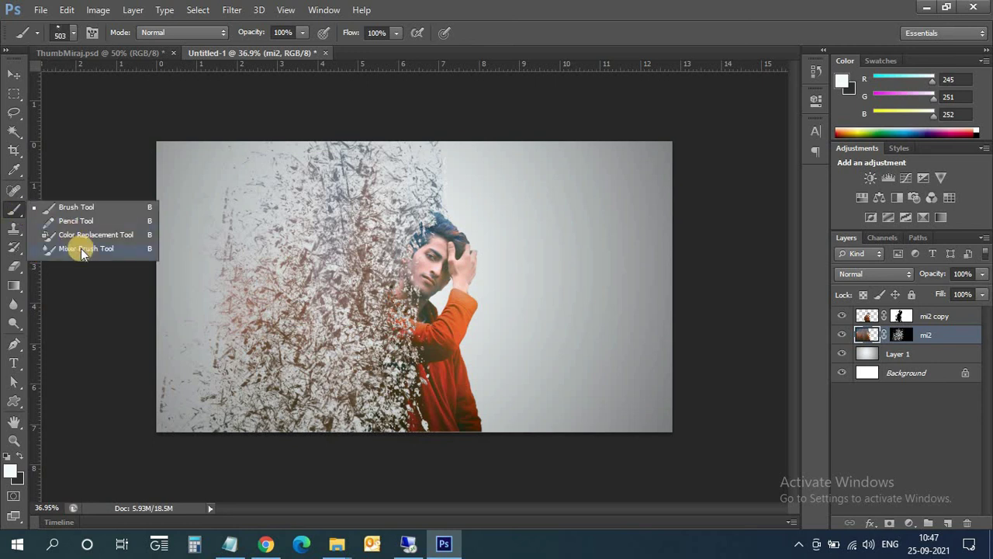
click(81, 248)
click(73, 33)
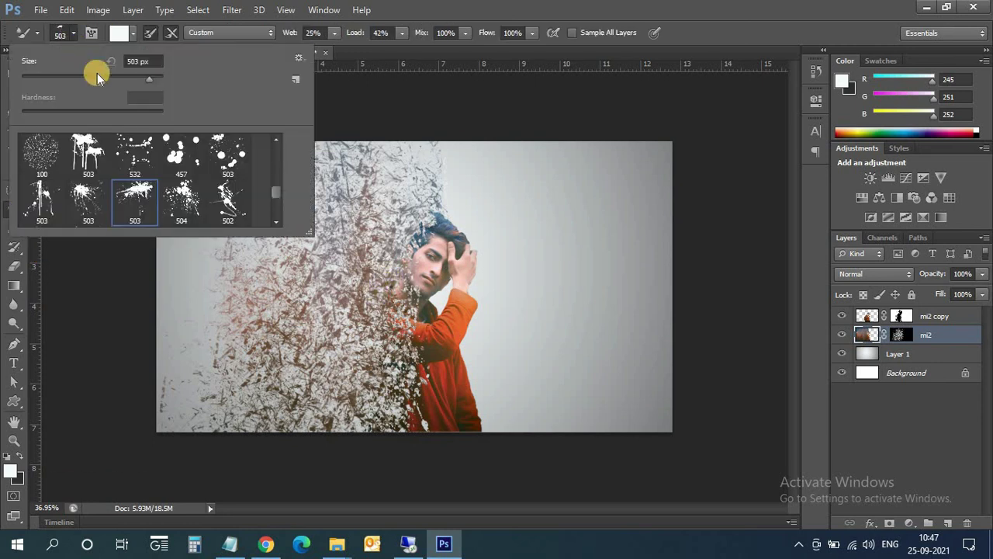
scroll(178, 160, up, 3)
drag(280, 170, 275, 146)
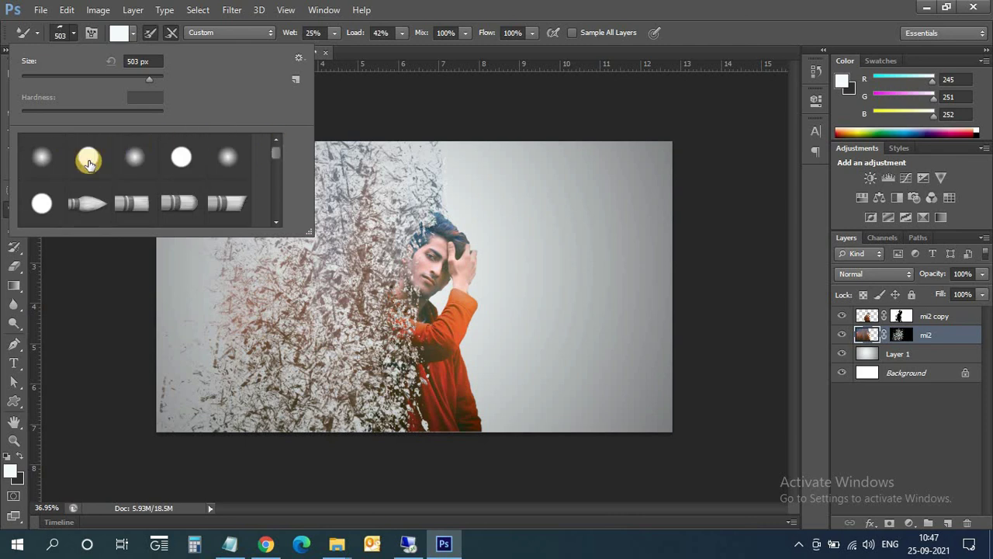
click(134, 157)
click(331, 280)
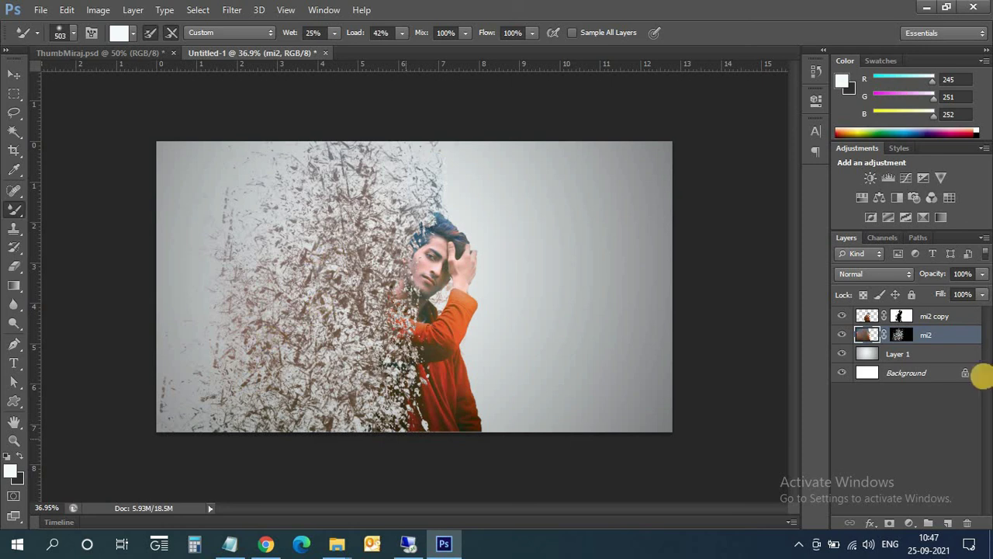
Add a Hue/Saturation adjustment layer above mi2 copy with Saturation set to -25
click(867, 324)
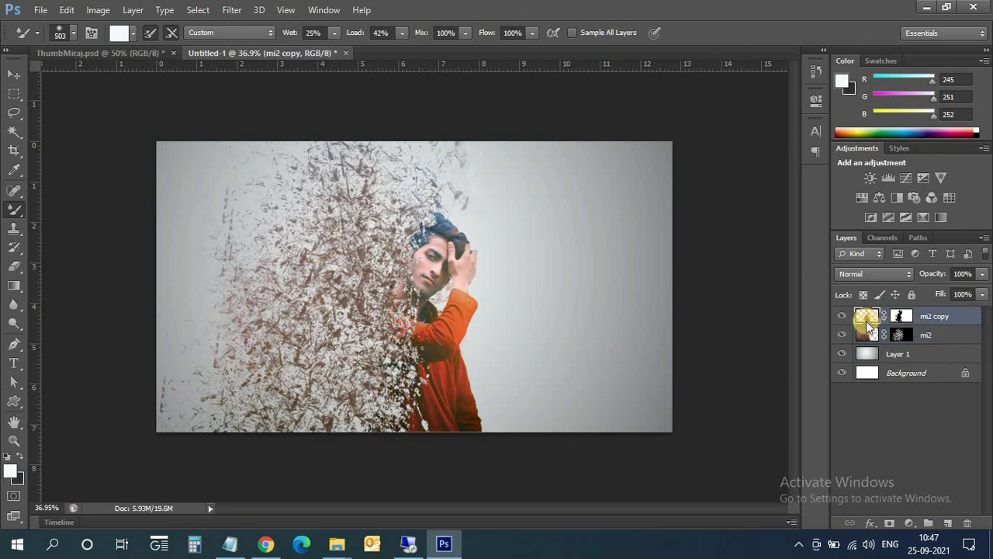
click(912, 524)
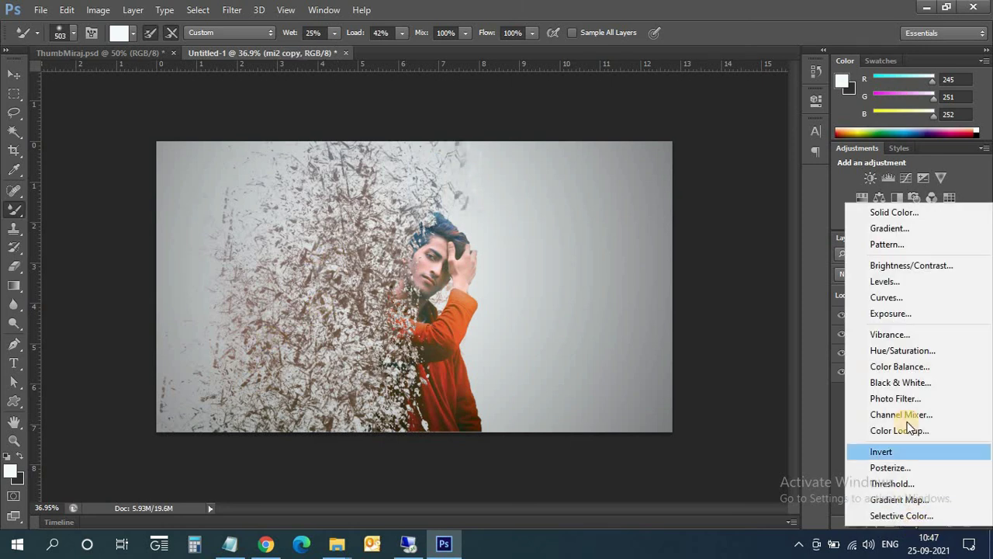
click(904, 350)
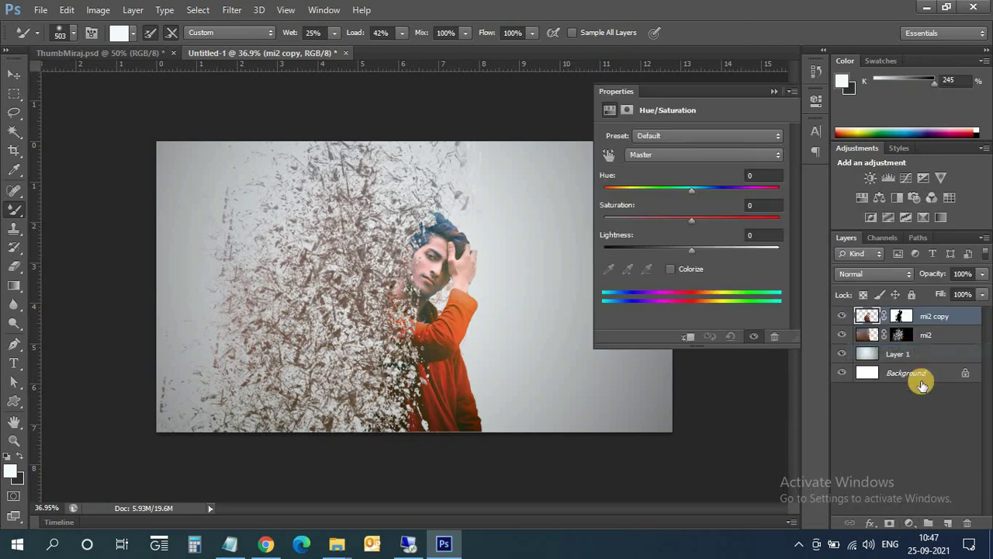
click(761, 204)
text(-25)
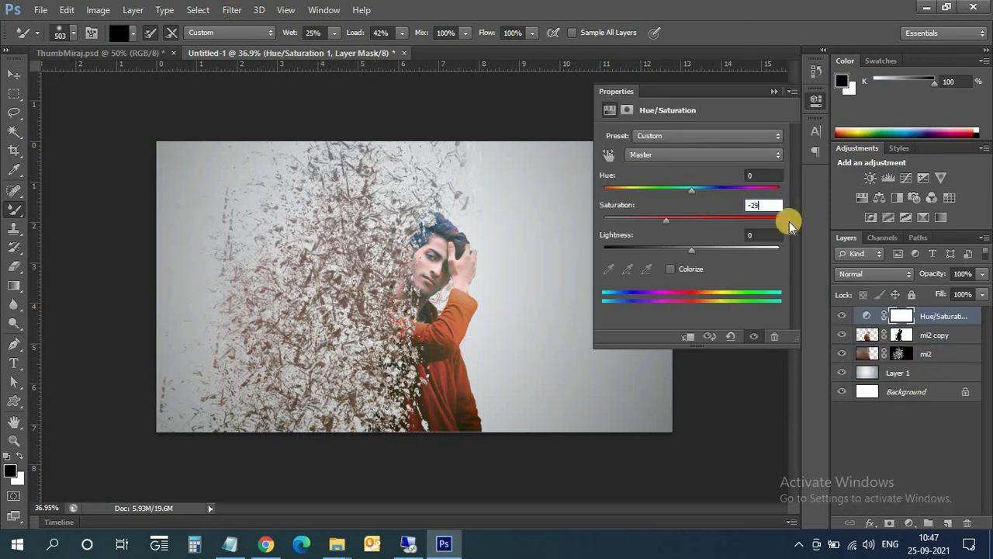
click(774, 92)
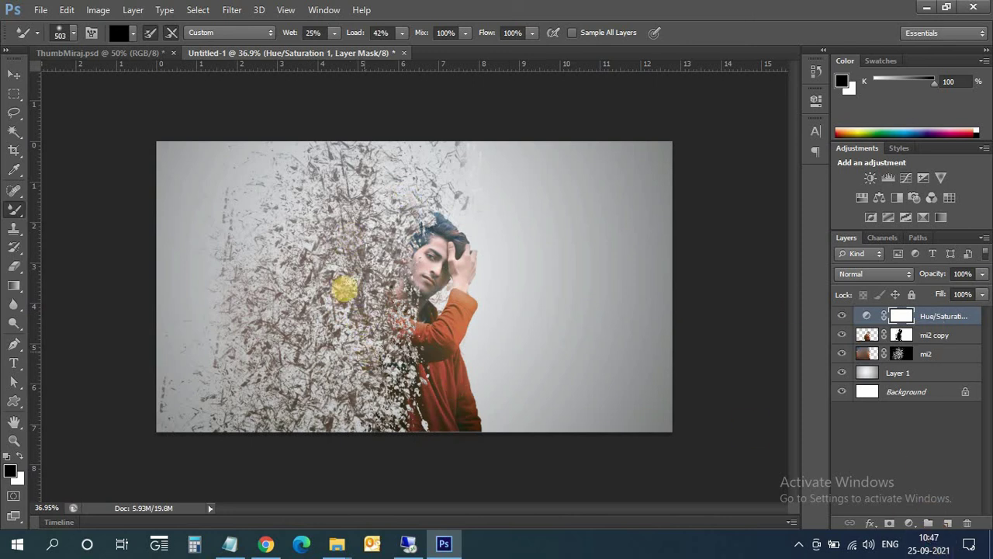
alt+click(275, 293)
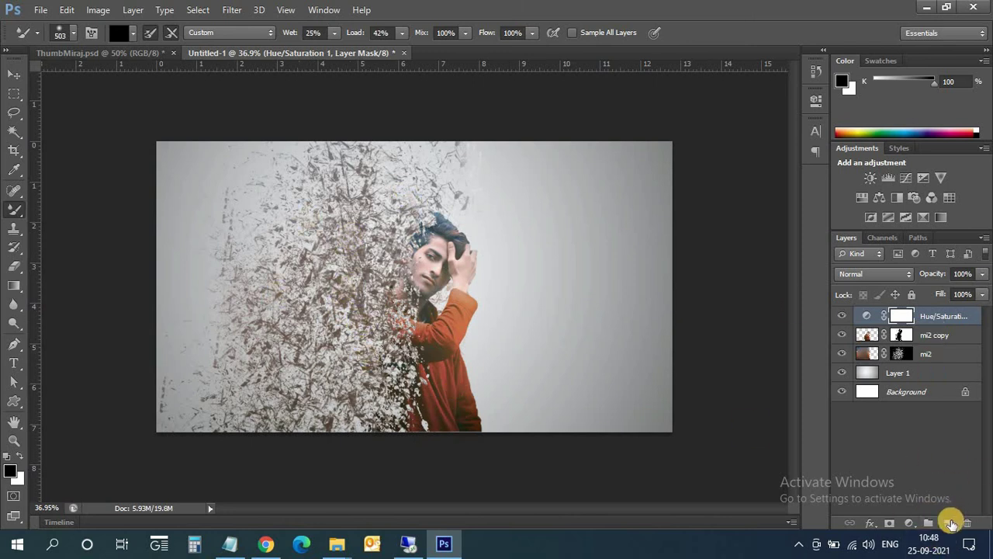
Fill a new top layer with a violet-to-orange gradient across the canvas
click(948, 523)
click(14, 285)
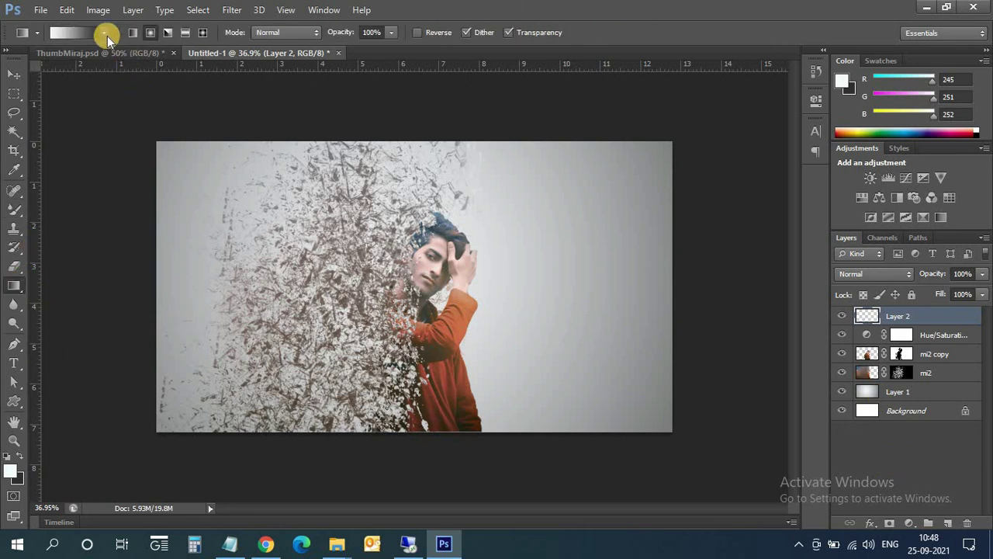
click(104, 33)
click(127, 68)
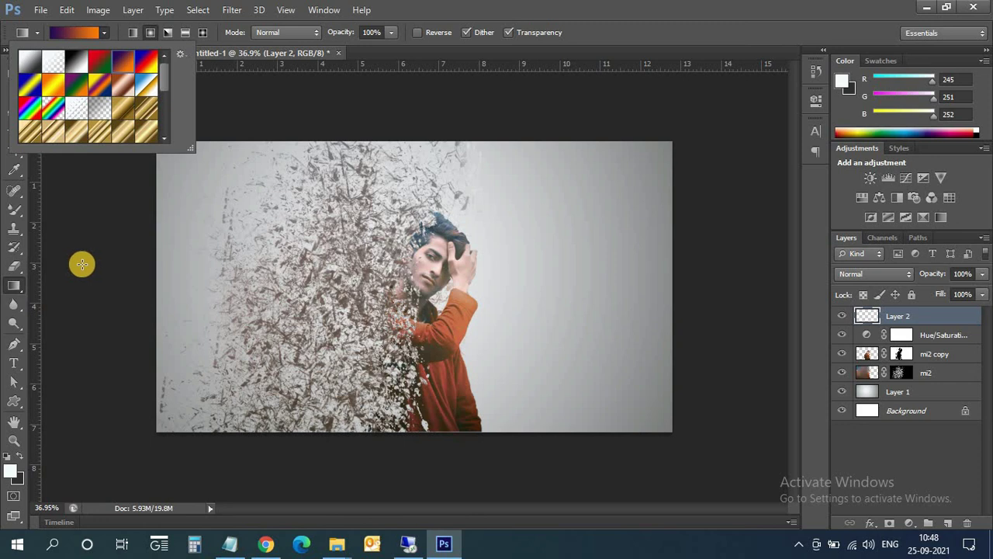
mouse_move(65, 271)
mouse_down()
mouse_move(819, 268)
mouse_move(782, 268)
mouse_up()
Set the gradient layer's blend mode to Soft Light and opacity to 51%
click(846, 273)
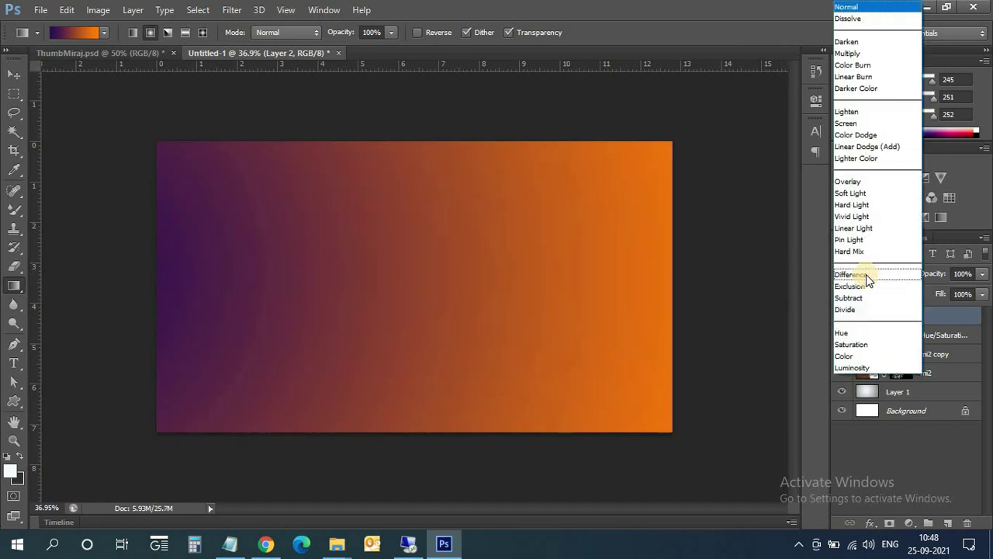
click(854, 193)
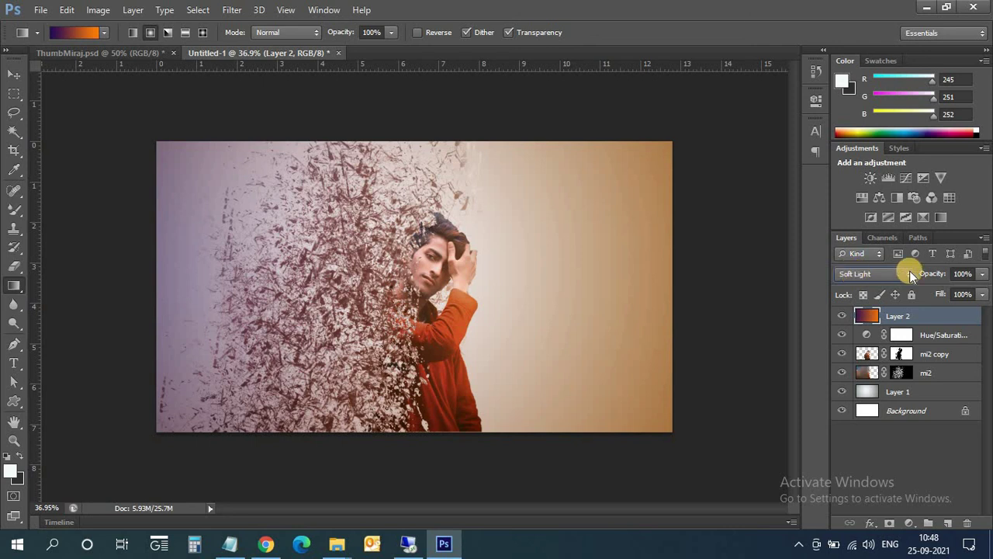
click(982, 274)
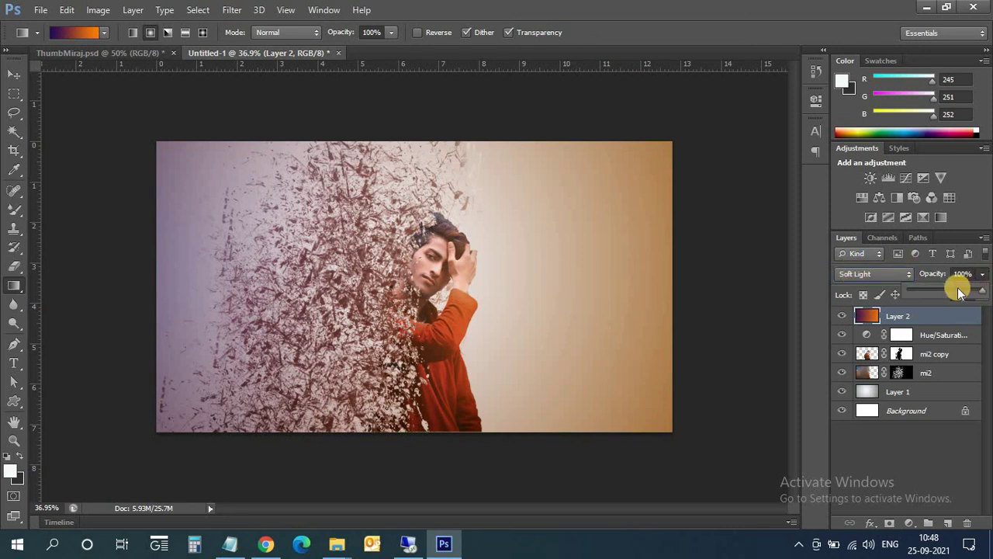
drag(959, 290, 955, 293)
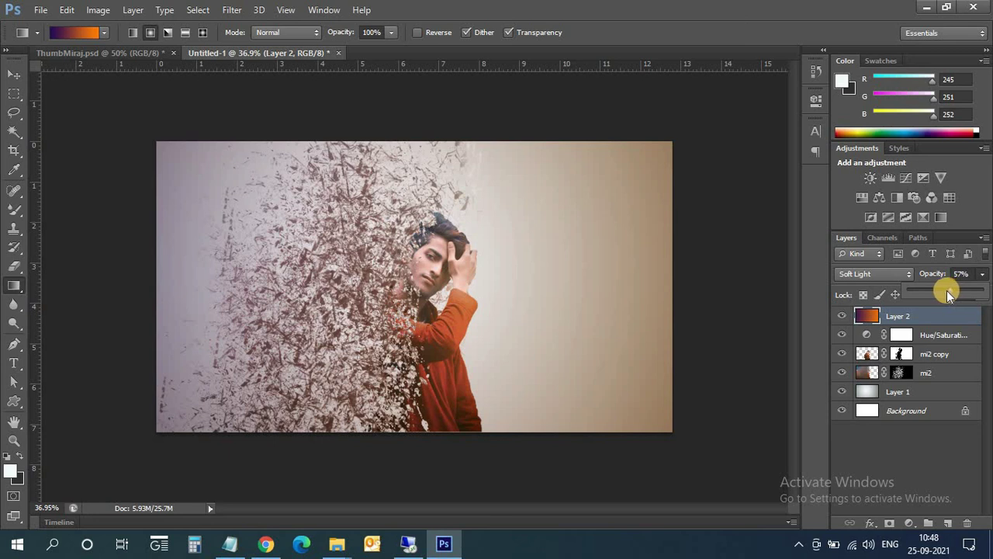
click(11, 75)
click(692, 253)
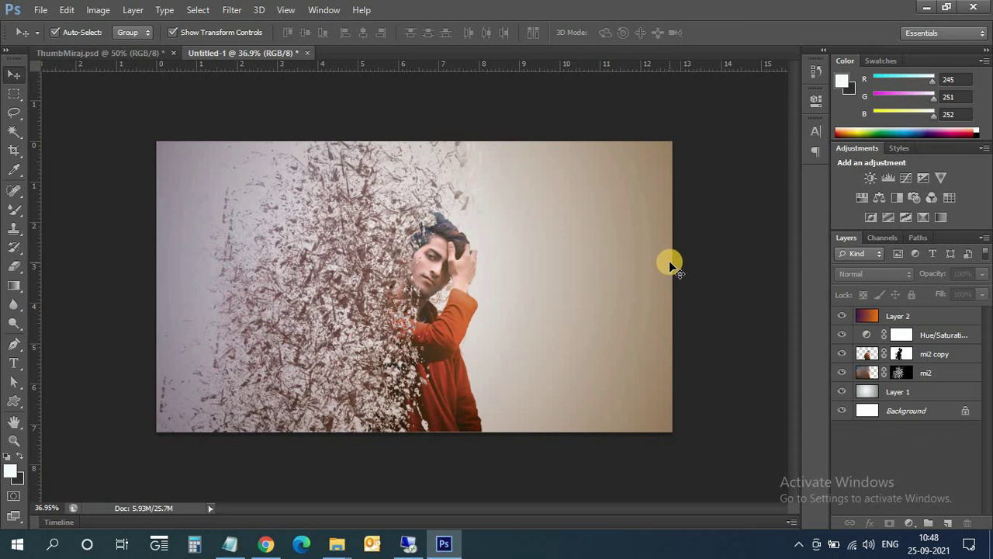
scroll(672, 286, up, 3)
scroll(672, 286, down, 2)
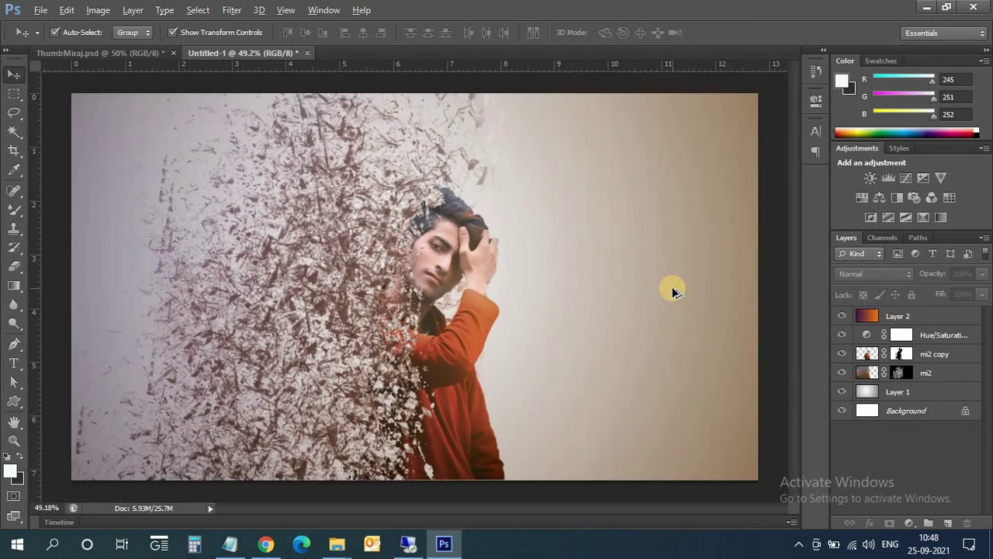
scroll(671, 297, up, 1)
scroll(671, 297, down, 1)
scroll(671, 296, up, 2)
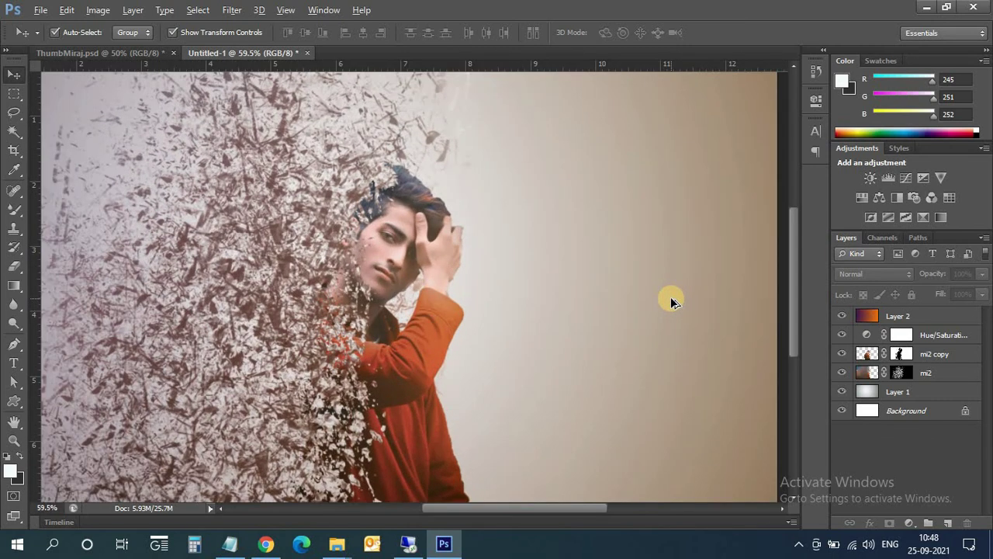
scroll(671, 296, up, 1)
scroll(499, 509, down, 2)
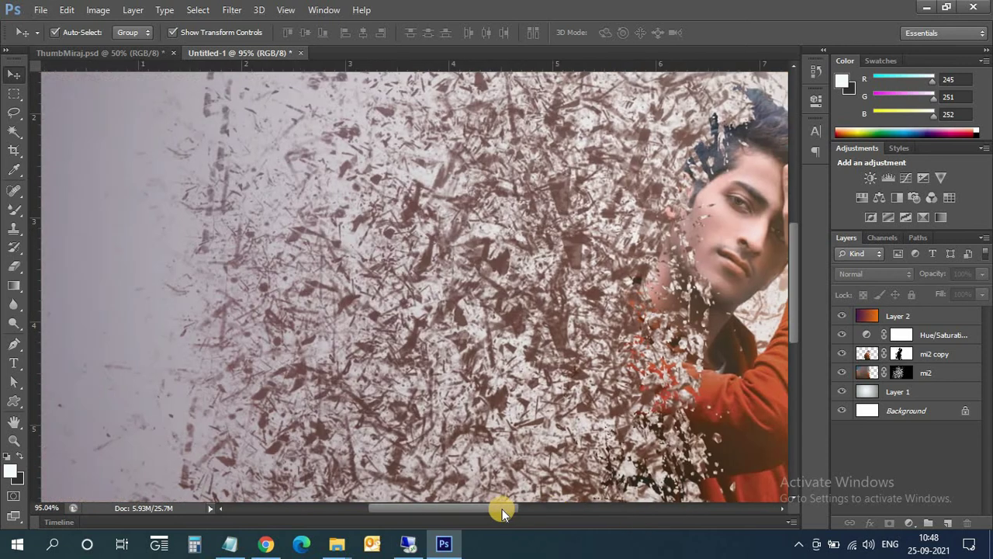
scroll(565, 459, down, 1)
scroll(581, 412, down, 1)
scroll(551, 400, down, 1)
scroll(543, 398, down, 1)
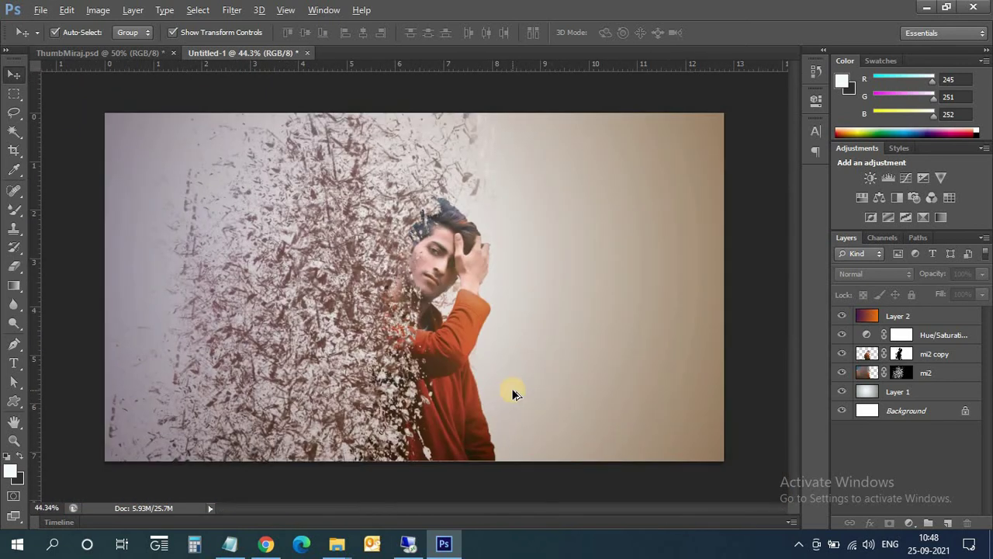